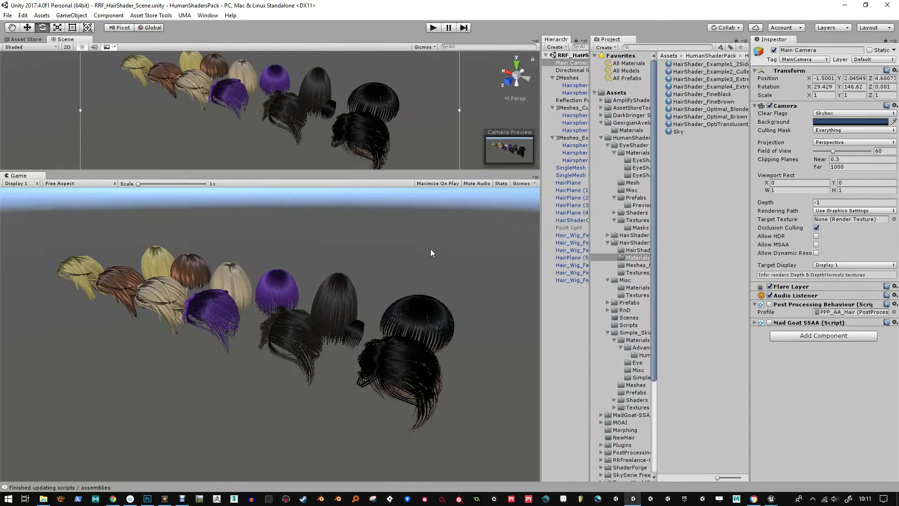
Enlarge the Scene view, deselect the camera and examine the rows of hair wigs from several angles and distances.
{"action": "left_click_drag", "start_coordinate": [339, 176], "coordinate": [339, 324]}
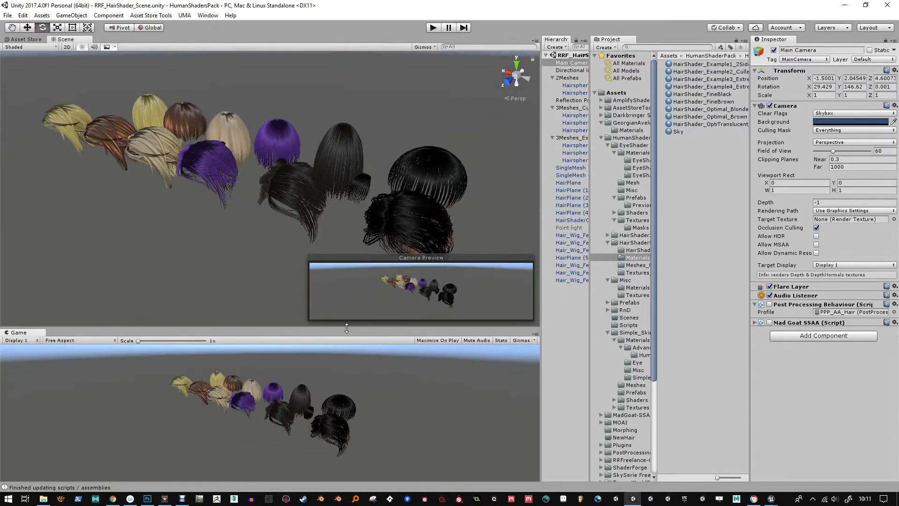
{"action": "left_click_drag", "start_coordinate": [281, 224], "coordinate": [245, 215], "text": "alt"}
{"action": "right_click_drag", "start_coordinate": [246, 215], "coordinate": [229, 194], "text": "alt"}
{"action": "left_click_drag", "start_coordinate": [258, 185], "coordinate": [268, 188], "text": "alt"}
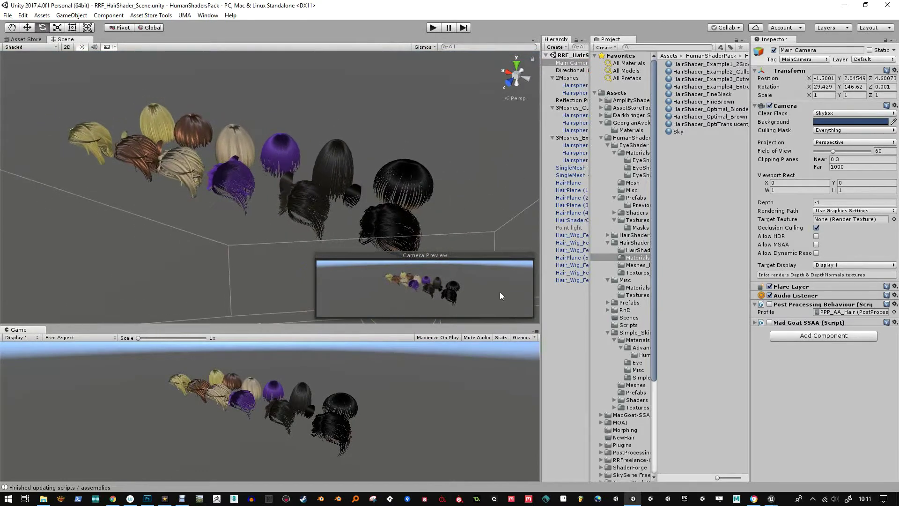
{"action": "left_click", "coordinate": [559, 361]}
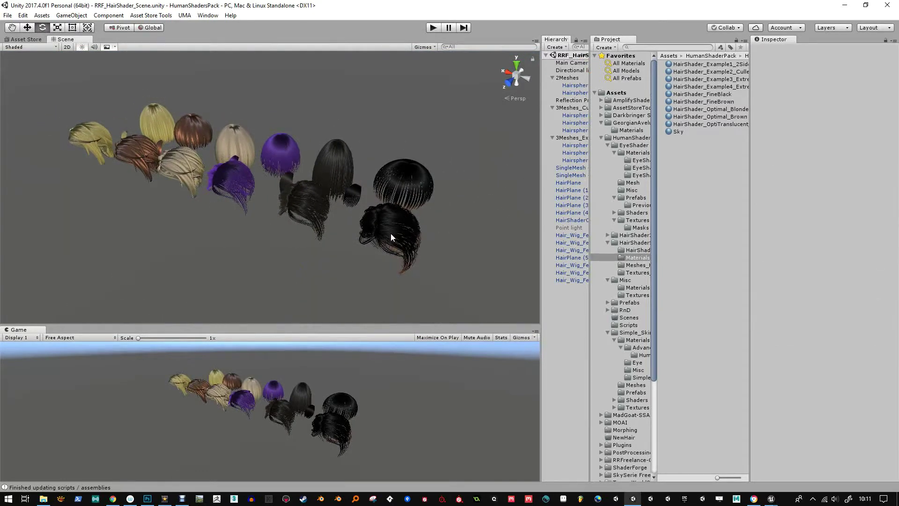
{"action": "left_click_drag", "start_coordinate": [351, 248], "coordinate": [381, 127], "text": "alt"}
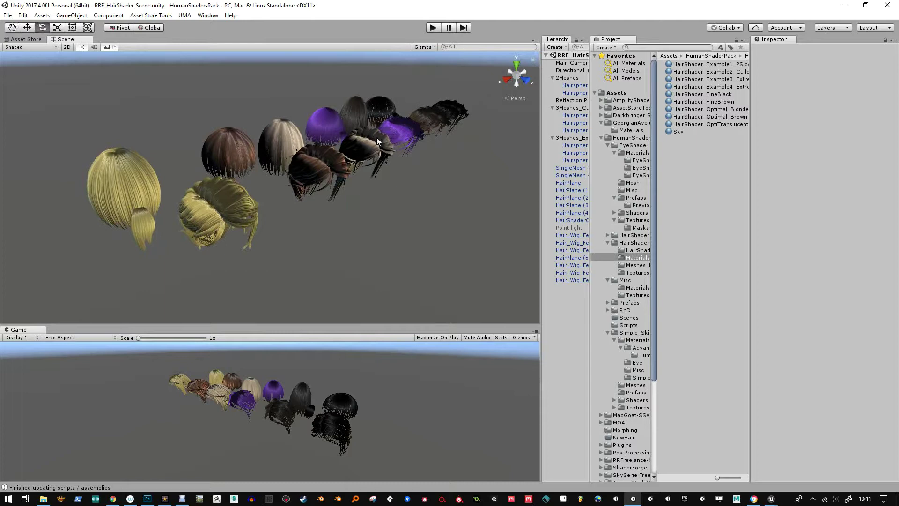
{"action": "left_click_drag", "start_coordinate": [334, 193], "coordinate": [190, 210], "text": "alt"}
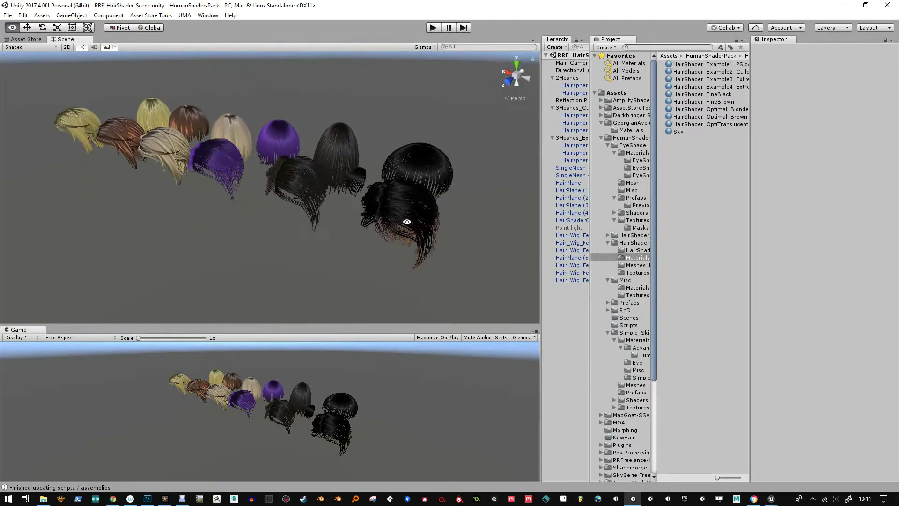
{"action": "right_click_drag", "start_coordinate": [406, 214], "coordinate": [370, 261], "text": "alt"}
{"action": "left_click_drag", "start_coordinate": [370, 261], "coordinate": [310, 239], "text": "alt"}
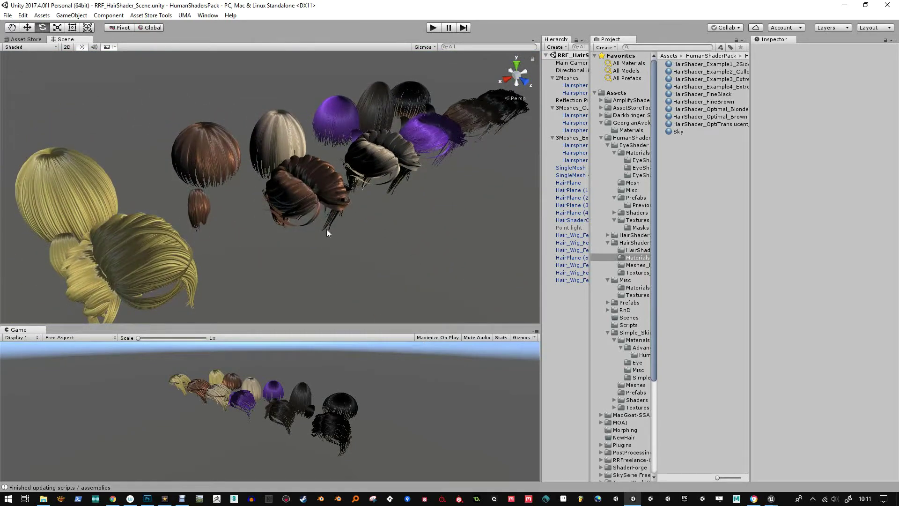
{"action": "right_click_drag", "start_coordinate": [373, 236], "coordinate": [365, 218], "text": "alt"}
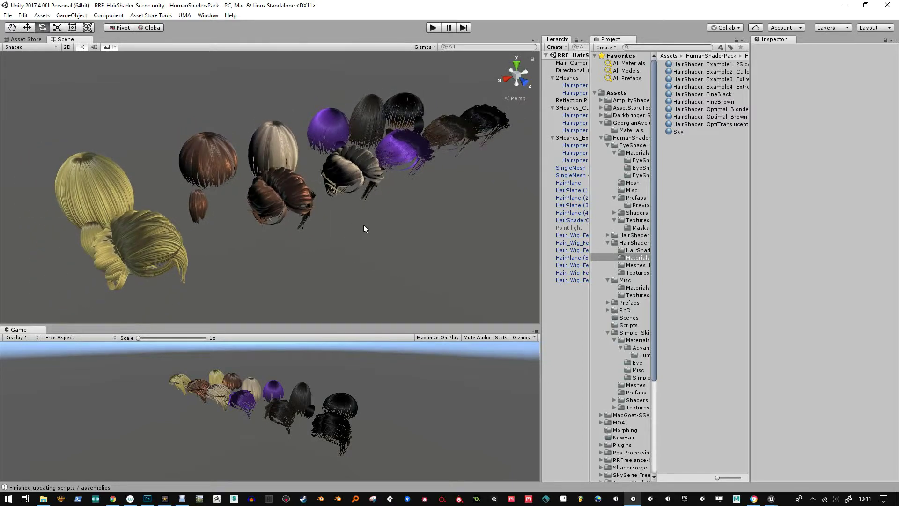
{"action": "left_click_drag", "start_coordinate": [227, 189], "coordinate": [175, 233], "text": "alt"}
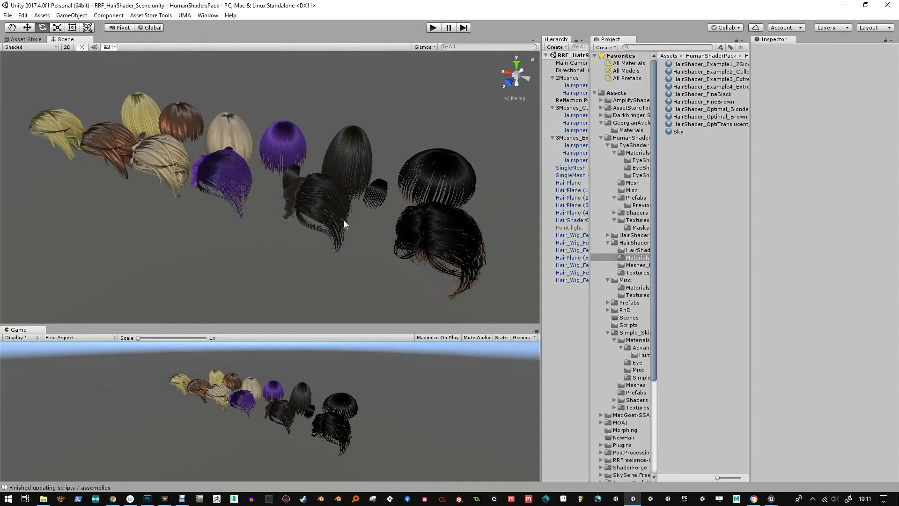
{"action": "left_click_drag", "start_coordinate": [345, 222], "coordinate": [320, 311], "text": "alt"}
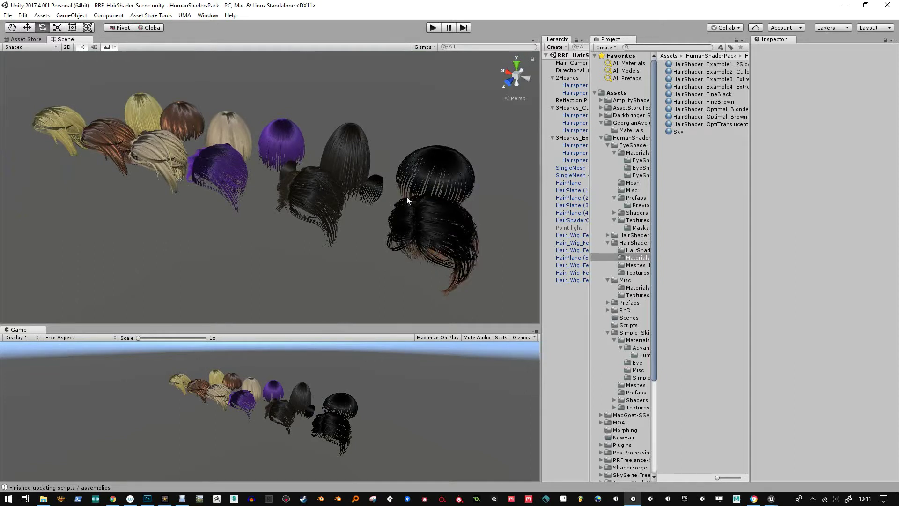
{"action": "key", "text": "alt"}
{"action": "mouse_move", "coordinate": [225, 171]}
{"action": "left_mouse_down", "text": "alt"}
{"action": "mouse_move", "coordinate": [270, 166]}
{"action": "mouse_move", "coordinate": [216, 161]}
{"action": "mouse_move", "coordinate": [220, 170]}
{"action": "left_mouse_up", "text": "alt"}
{"action": "left_click_drag", "start_coordinate": [255, 234], "coordinate": [346, 244], "text": "alt"}
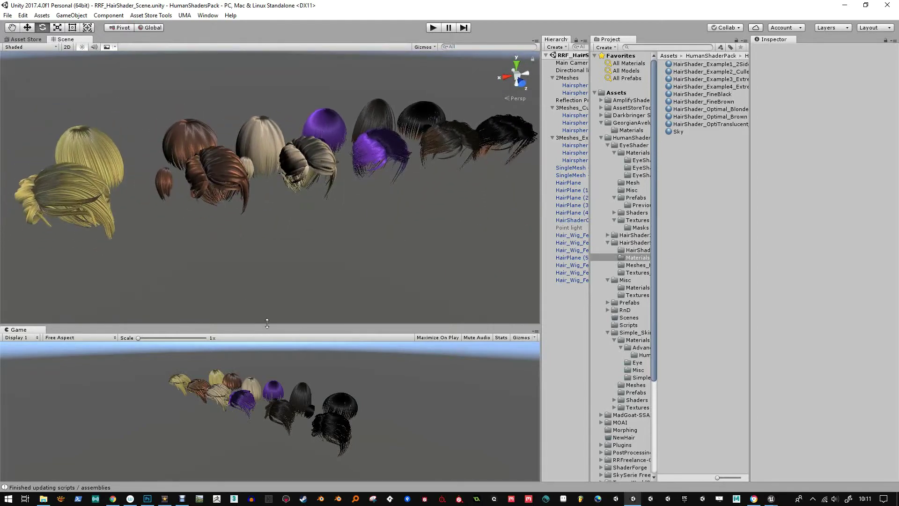
Enlarge the Game view, try Post Processing Behaviour on the Main Camera, and enable Mad Goat SSAA instead.
{"action": "left_click_drag", "start_coordinate": [267, 324], "coordinate": [329, 136]}
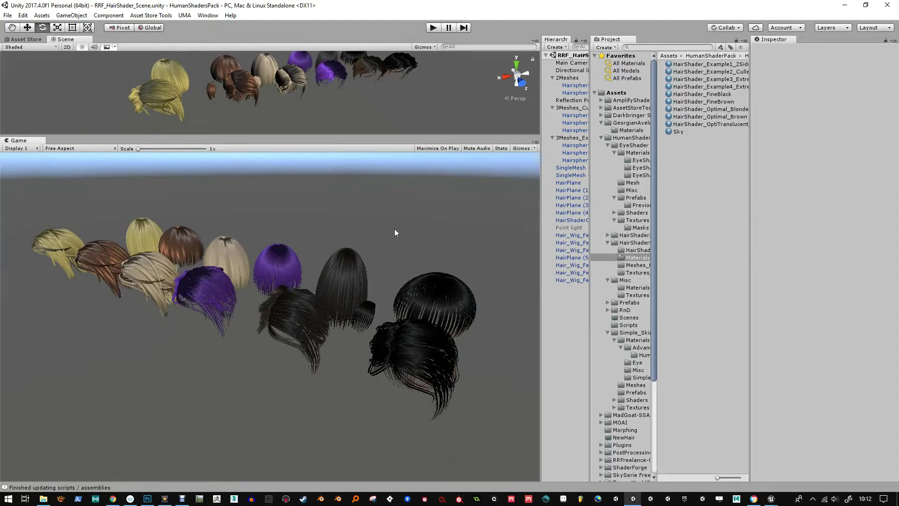
{"action": "left_click", "coordinate": [571, 63]}
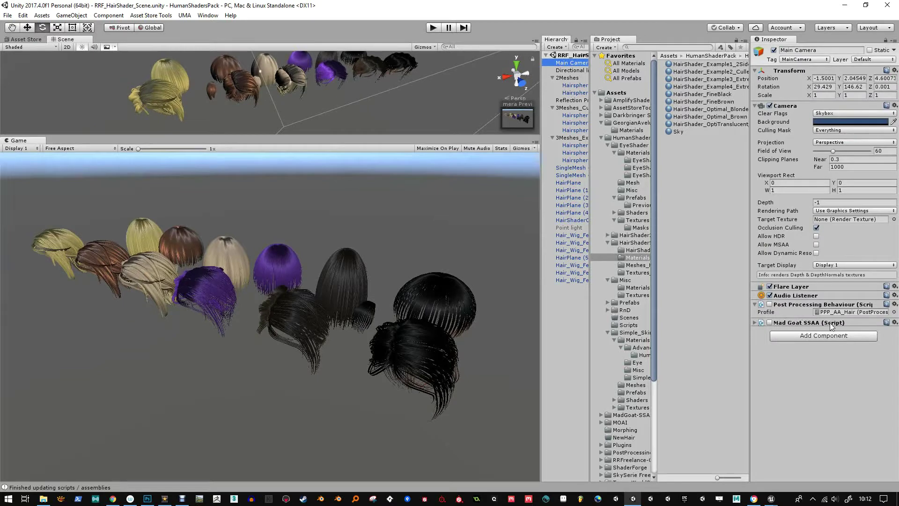
{"action": "left_click", "coordinate": [770, 305]}
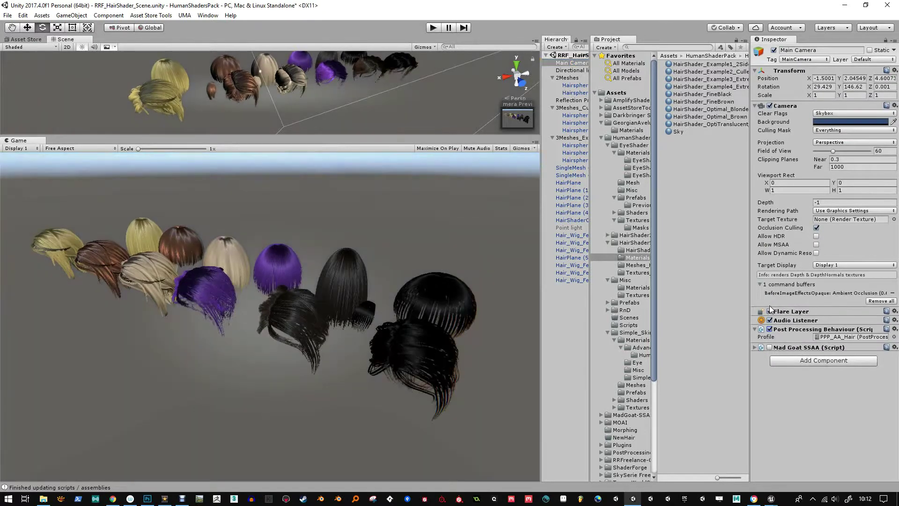
{"action": "left_click", "coordinate": [769, 347]}
{"action": "left_click", "coordinate": [770, 329]}
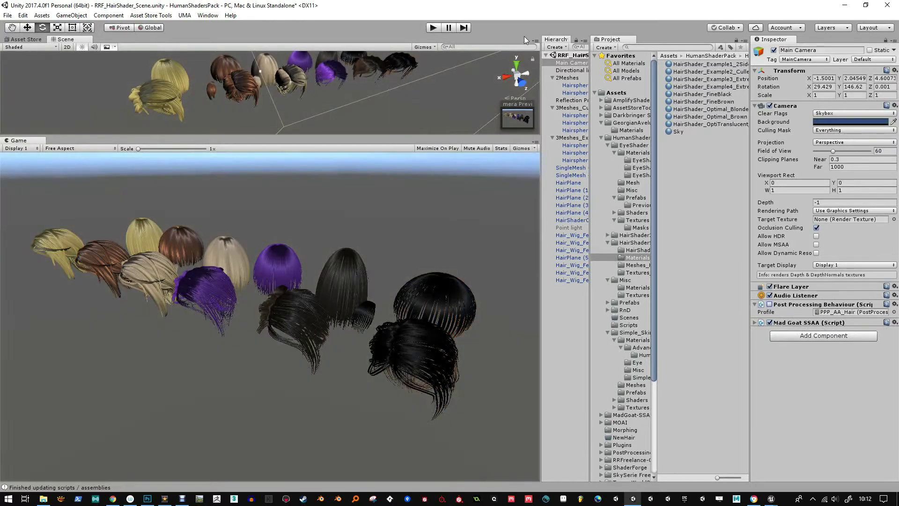
Run the scene, examine the anti-aliased wigs in the maximized Game view and exit play mode without closing the project.
{"action": "left_click", "coordinate": [433, 28]}
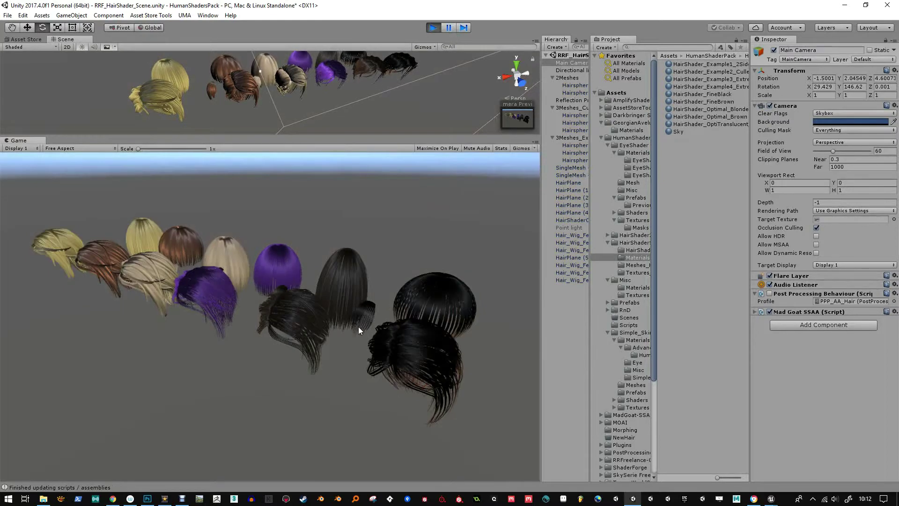
{"action": "left_click", "coordinate": [535, 141]}
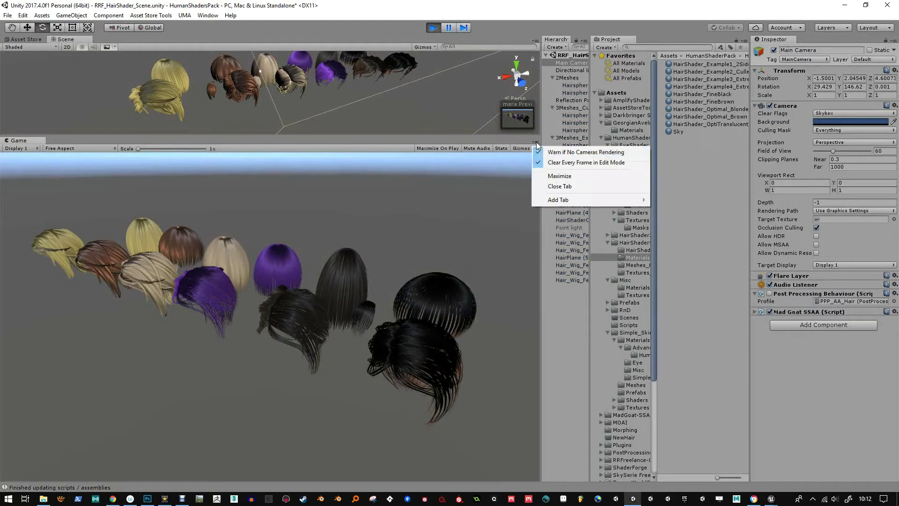
{"action": "left_click", "coordinate": [565, 175]}
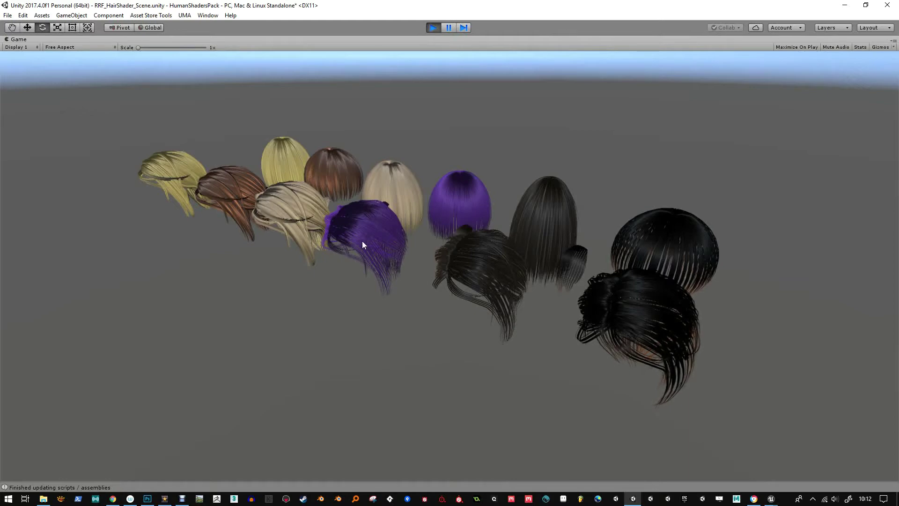
{"action": "left_click", "coordinate": [887, 6]}
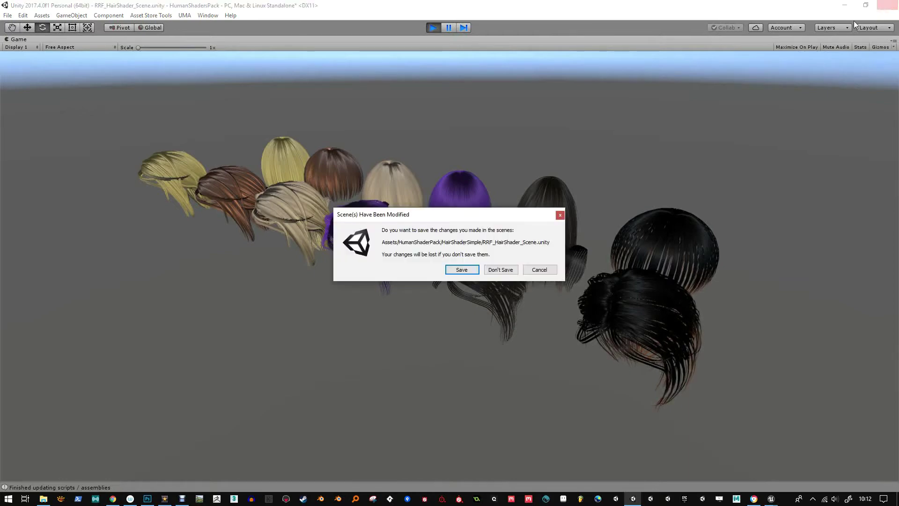
{"action": "left_click", "coordinate": [539, 269]}
{"action": "left_click", "coordinate": [433, 27]}
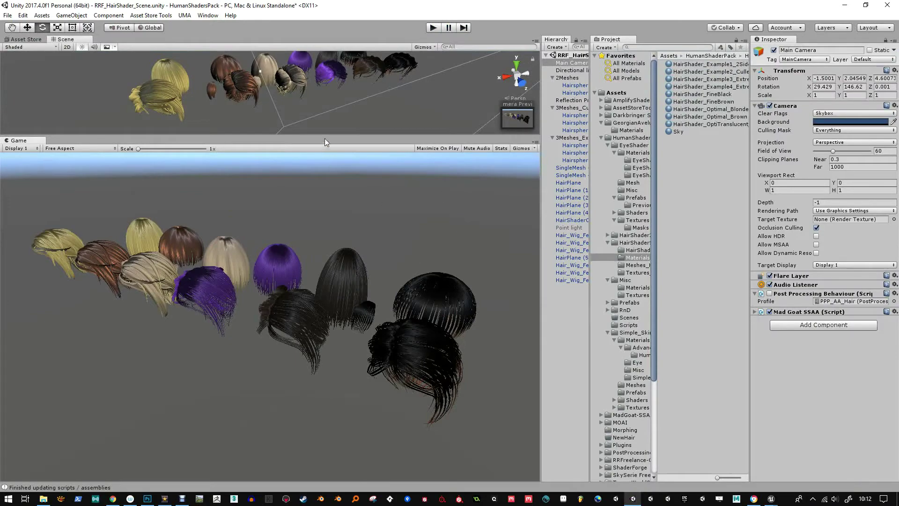
Enlarge the Scene view and align the Main Camera with a closer view of the black wigs.
{"action": "left_click_drag", "start_coordinate": [325, 135], "coordinate": [329, 314]}
{"action": "left_click_drag", "start_coordinate": [518, 183], "coordinate": [330, 187], "text": "alt"}
{"action": "right_click_drag", "start_coordinate": [330, 187], "coordinate": [365, 209], "text": "alt"}
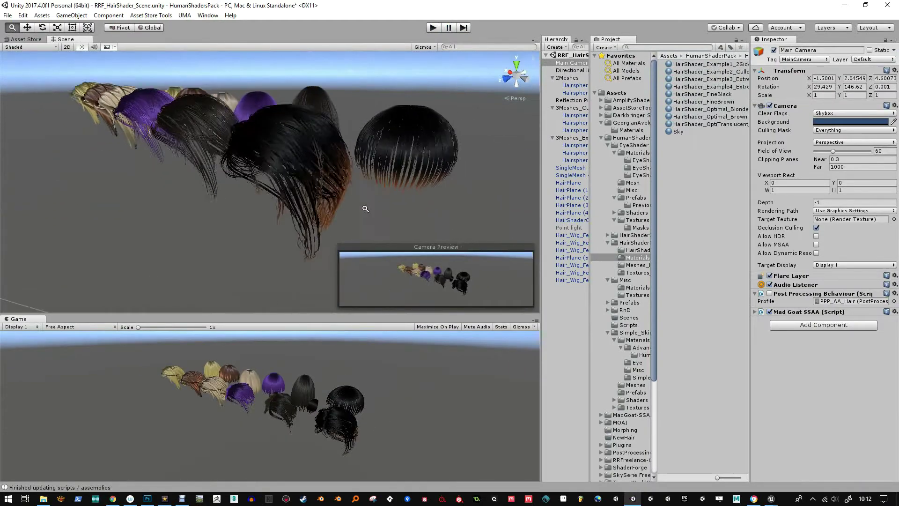
{"action": "left_click_drag", "start_coordinate": [365, 209], "coordinate": [383, 211], "text": "alt"}
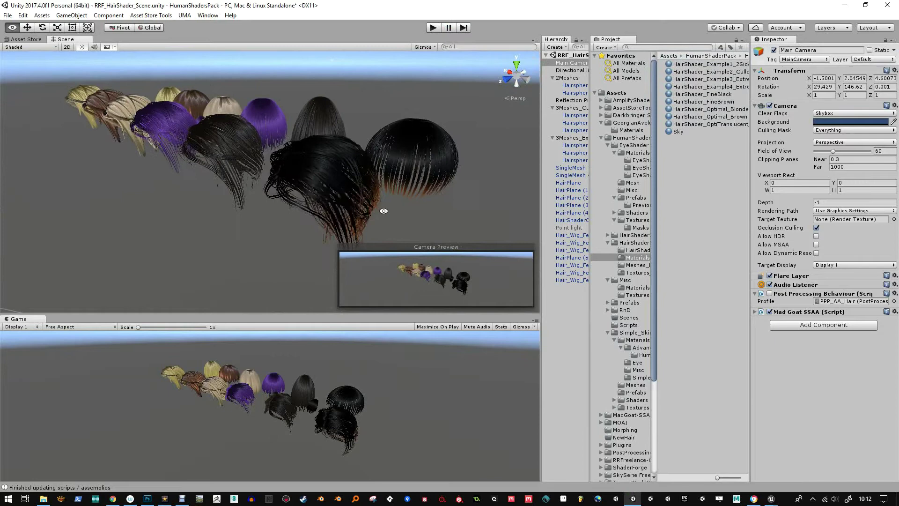
{"action": "left_click_drag", "start_coordinate": [355, 179], "coordinate": [345, 176], "text": "alt"}
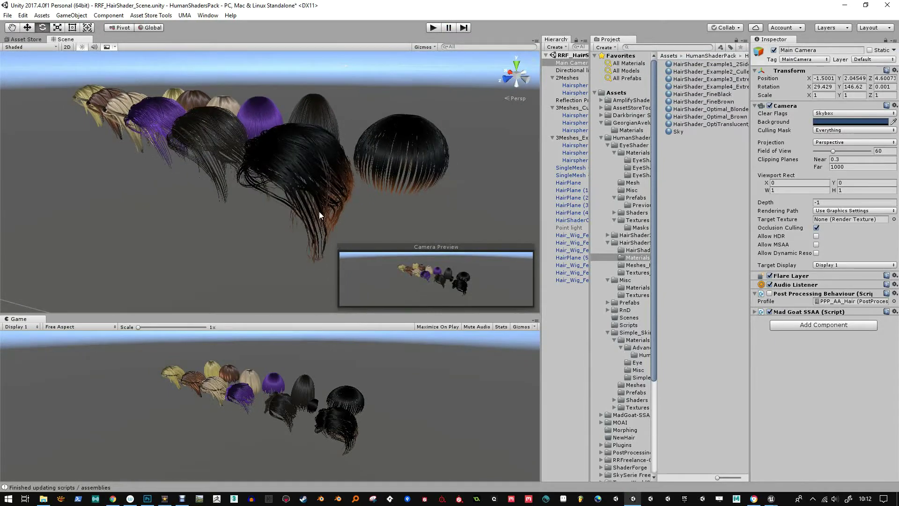
{"action": "left_click_drag", "start_coordinate": [224, 154], "coordinate": [285, 113], "text": "alt"}
{"action": "right_click_drag", "start_coordinate": [376, 188], "coordinate": [442, 191], "text": "alt"}
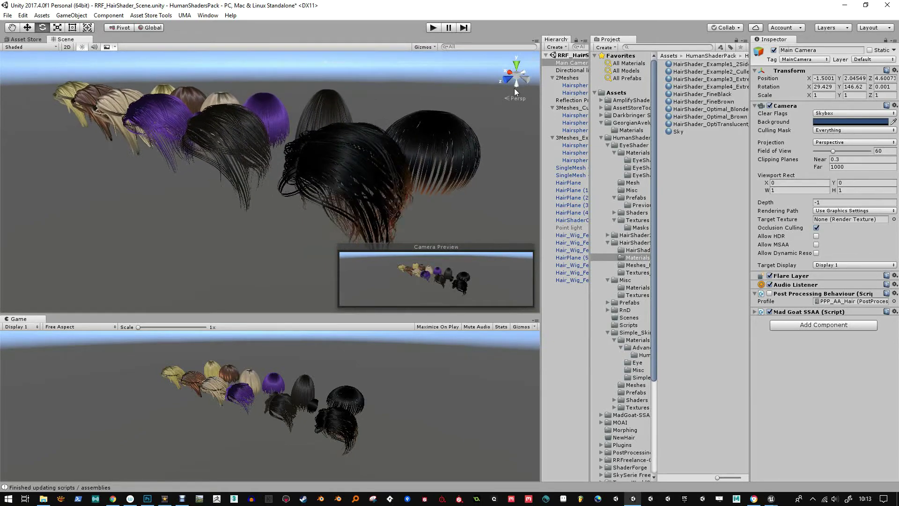
{"action": "left_click", "coordinate": [567, 69]}
{"action": "left_click", "coordinate": [567, 63]}
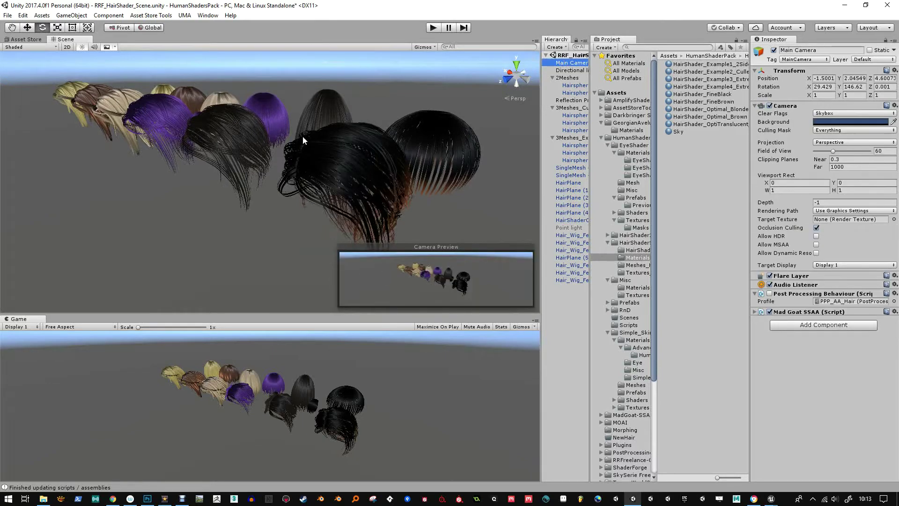
{"action": "left_click_drag", "start_coordinate": [303, 140], "coordinate": [329, 150], "text": "alt"}
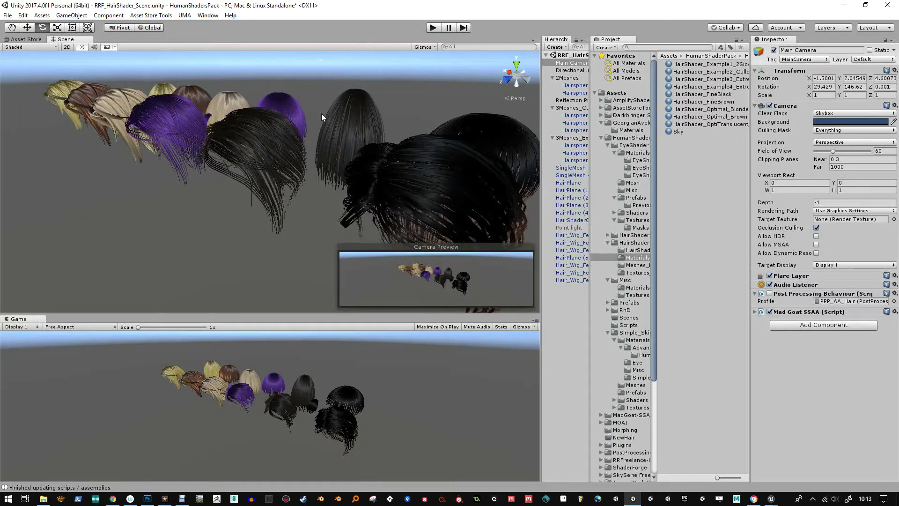
{"action": "key", "text": "ctrl+shift+f"}
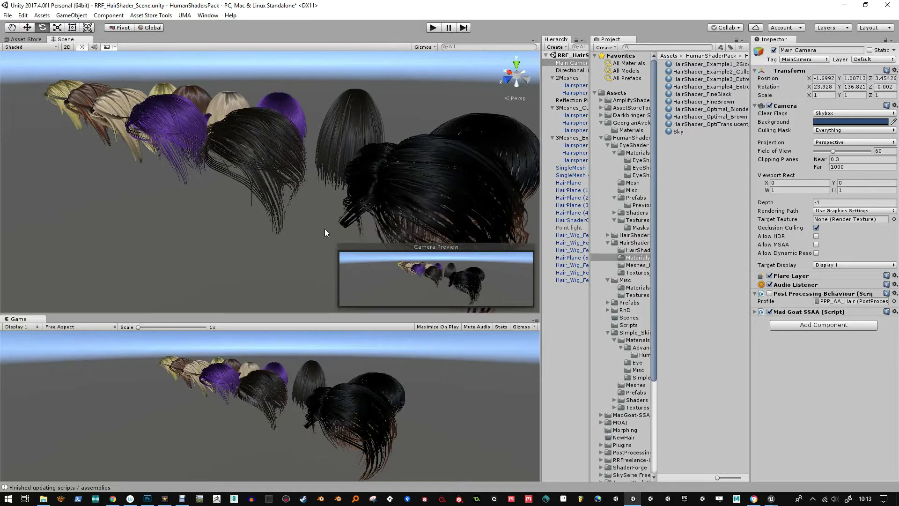
Enlarge the Game view and realign the Main Camera to an even closer view of the wigs.
{"action": "left_click_drag", "start_coordinate": [283, 315], "coordinate": [282, 195]}
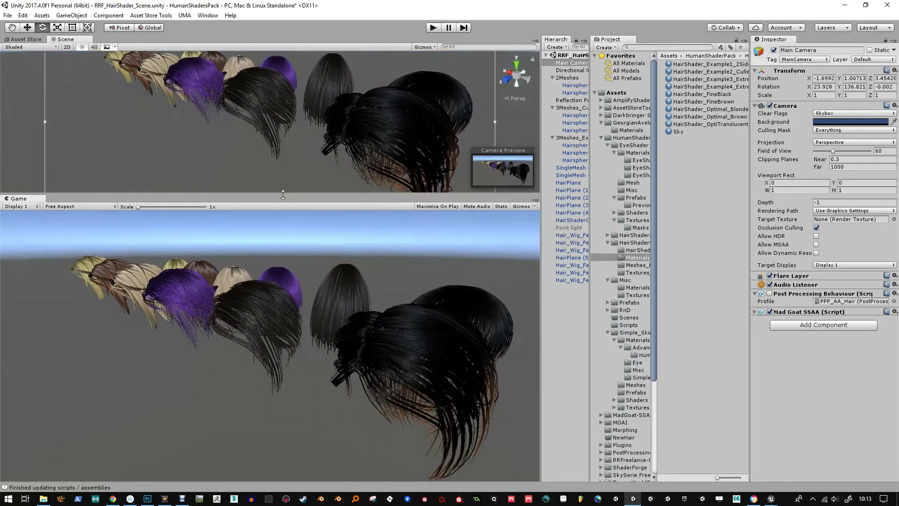
{"action": "scroll", "coordinate": [290, 134], "scroll_direction": "up", "scroll_amount": 3}
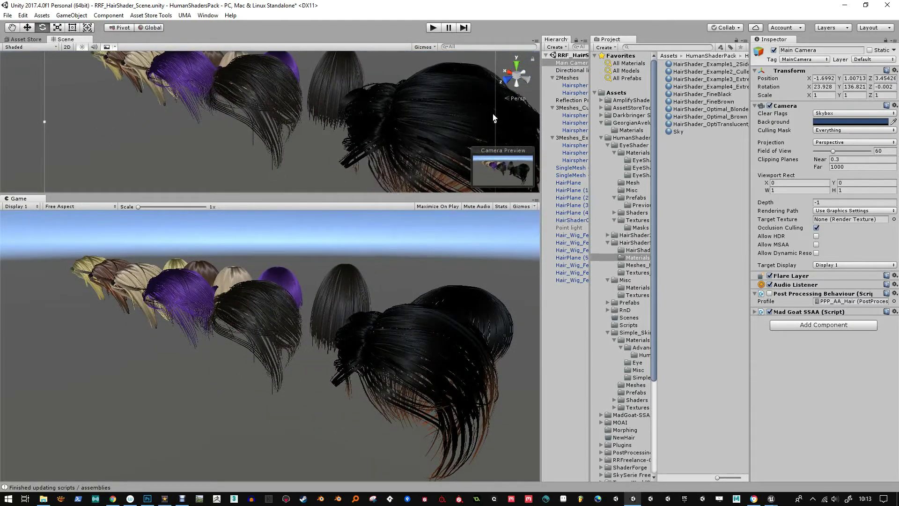
{"action": "key", "text": "ctrl+shift+f"}
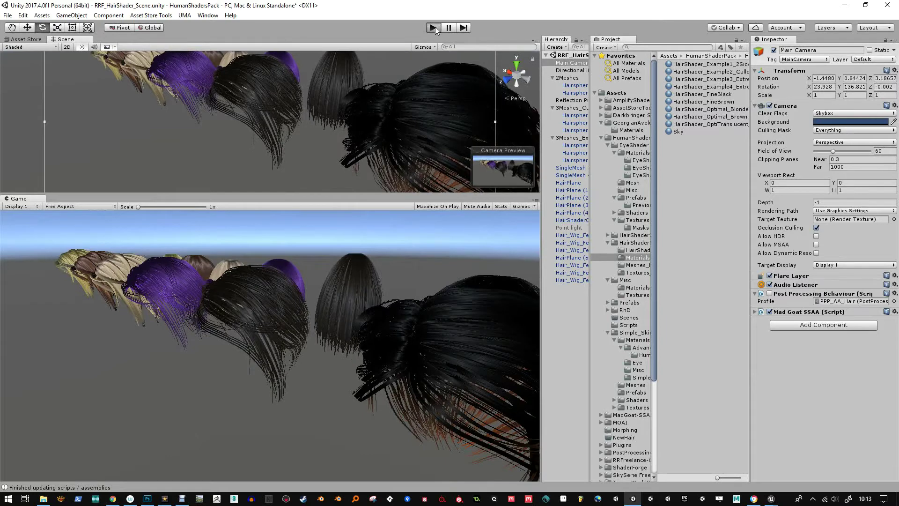
Run the scene and examine the strands of the black and dark wigs up close in an enlarged Scene view.
{"action": "left_click", "coordinate": [434, 28]}
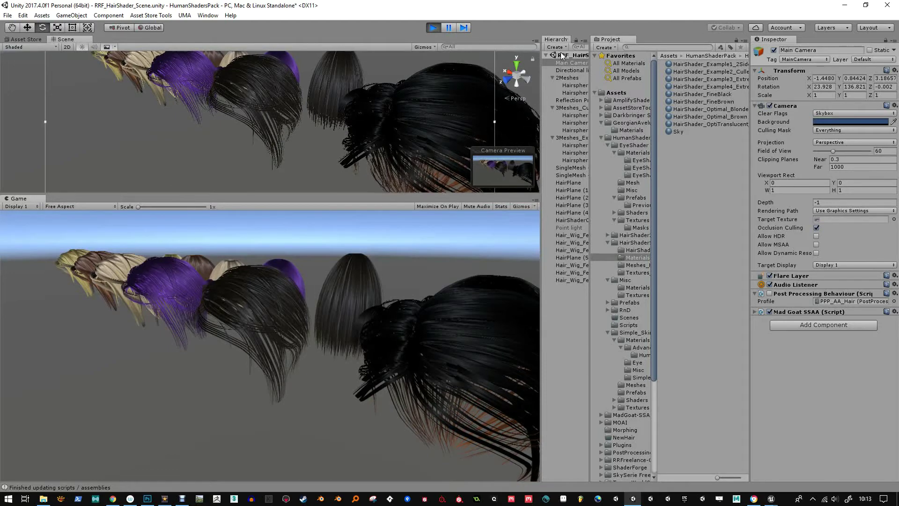
{"action": "left_click", "coordinate": [562, 48]}
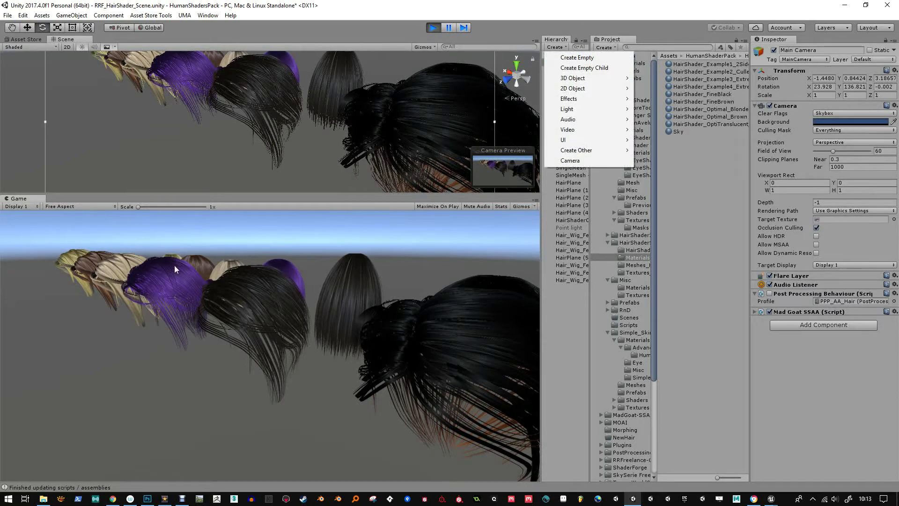
{"action": "left_click", "coordinate": [230, 317]}
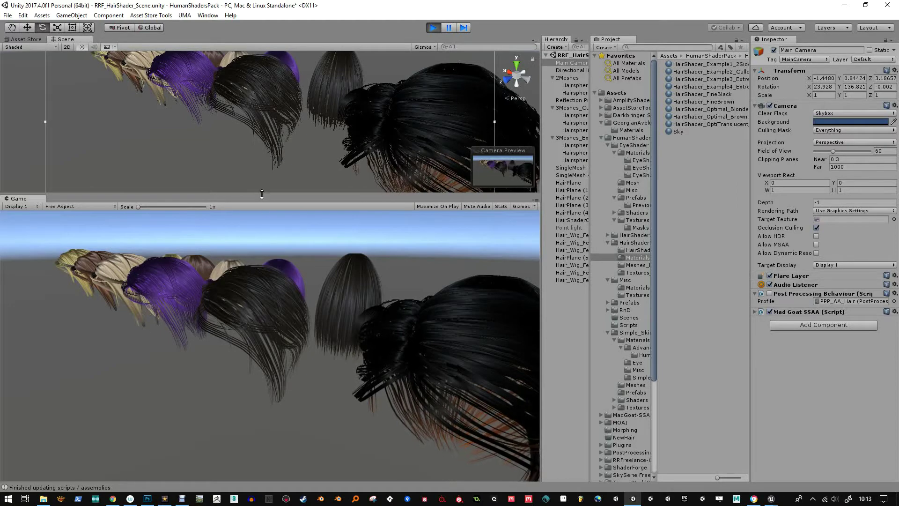
{"action": "left_click_drag", "start_coordinate": [262, 194], "coordinate": [266, 317]}
{"action": "left_click_drag", "start_coordinate": [281, 178], "coordinate": [336, 143], "text": "alt"}
{"action": "left_click", "coordinate": [342, 174]}
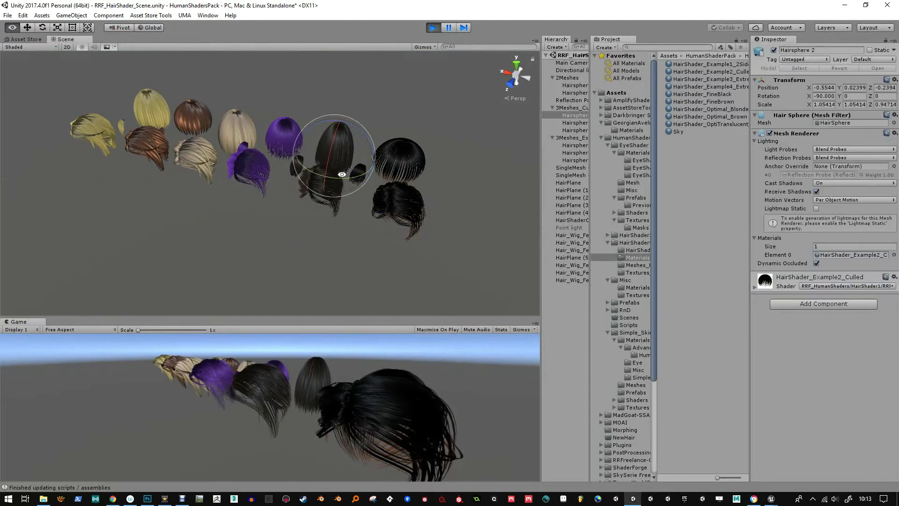
{"action": "left_click_drag", "start_coordinate": [342, 175], "coordinate": [287, 138], "text": "alt"}
{"action": "scroll", "coordinate": [287, 138], "scroll_direction": "up", "scroll_amount": 5, "text": "alt"}
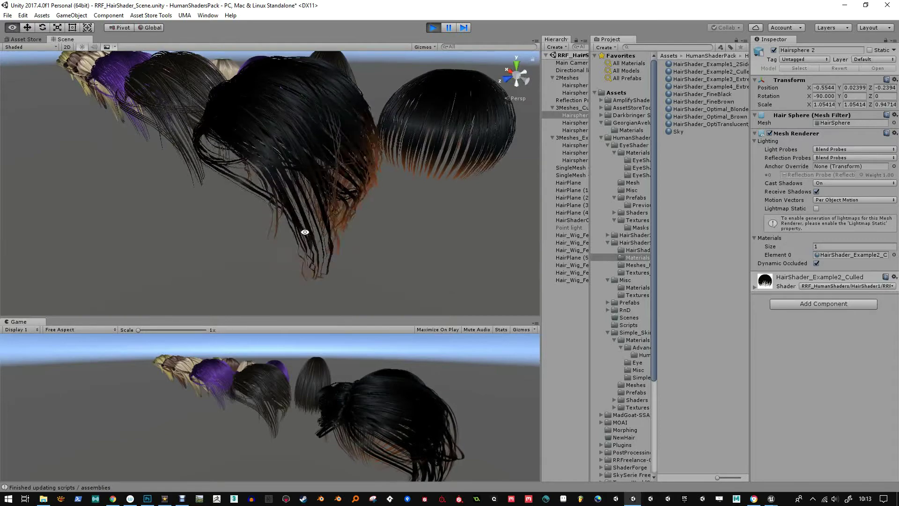
{"action": "left_click_drag", "start_coordinate": [304, 232], "coordinate": [349, 244], "text": "alt"}
{"action": "right_click_drag", "start_coordinate": [414, 174], "coordinate": [416, 249], "text": "alt"}
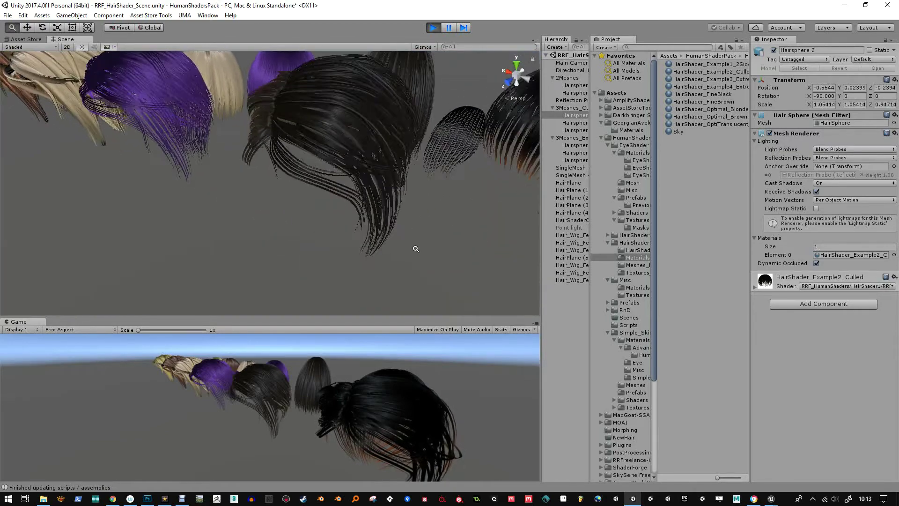
Exit play mode and open the HairShader_Example2_Culled material of the dark wig for editing.
{"action": "left_click", "coordinate": [433, 28]}
{"action": "mouse_move", "coordinate": [324, 142]}
{"action": "left_mouse_down", "text": "alt"}
{"action": "mouse_move", "coordinate": [325, 162]}
{"action": "mouse_move", "coordinate": [324, 143]}
{"action": "left_mouse_up", "text": "alt"}
{"action": "middle_click_drag", "start_coordinate": [324, 143], "coordinate": [299, 157]}
{"action": "key", "text": "w"}
{"action": "left_click", "coordinate": [305, 154]}
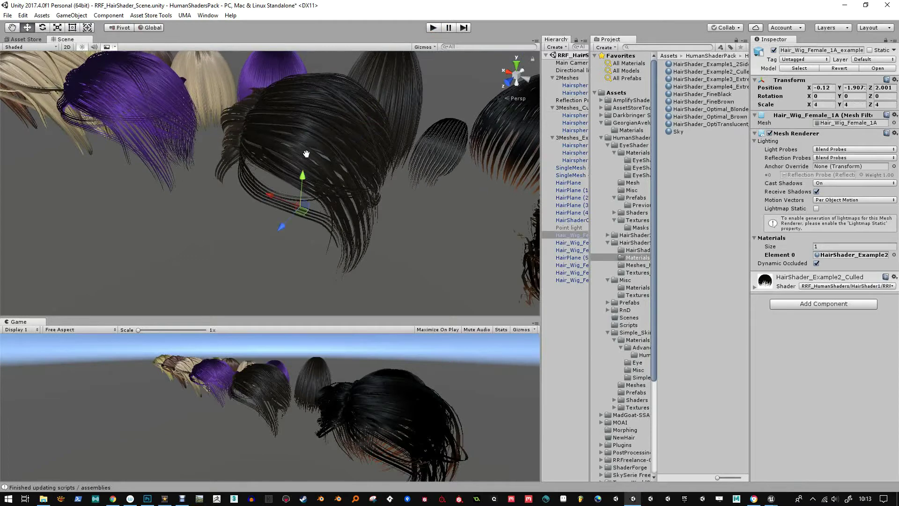
{"action": "left_click", "coordinate": [863, 254]}
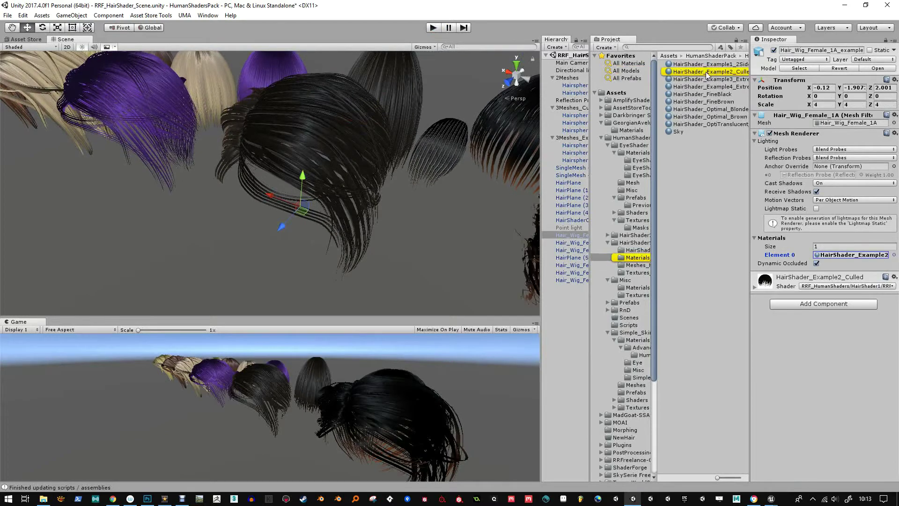
{"action": "left_click", "coordinate": [708, 72]}
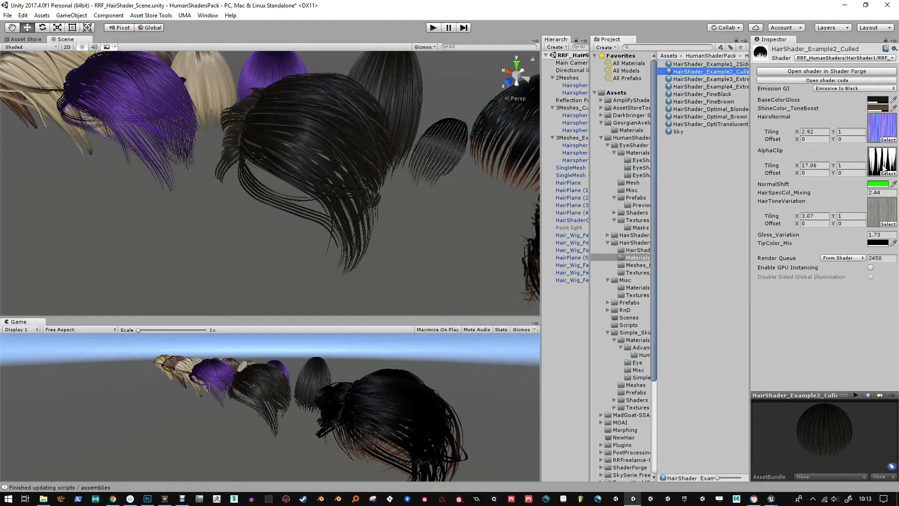
Set the material's AlphaClip X tiling to 4.94 and examine the dark wig's strands from several angles.
{"action": "left_click_drag", "start_coordinate": [797, 165], "coordinate": [606, 170]}
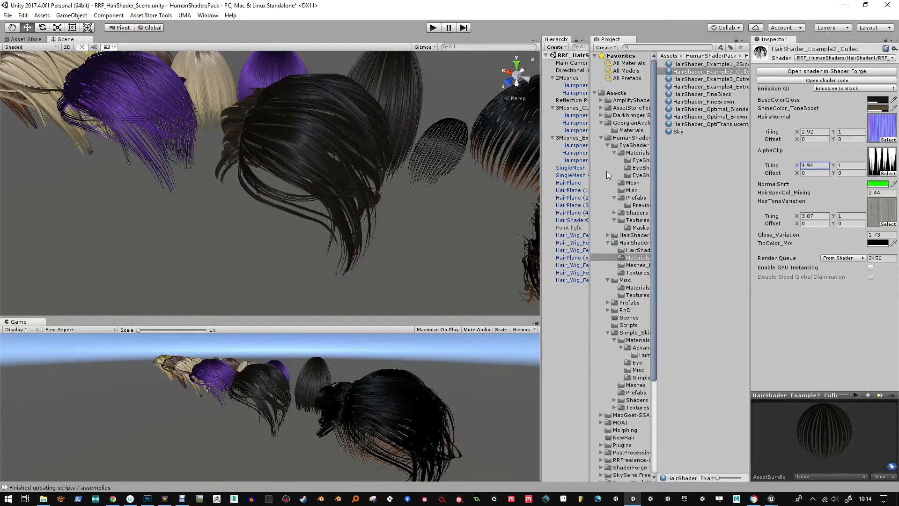
{"action": "right_click_drag", "start_coordinate": [302, 136], "coordinate": [380, 185]}
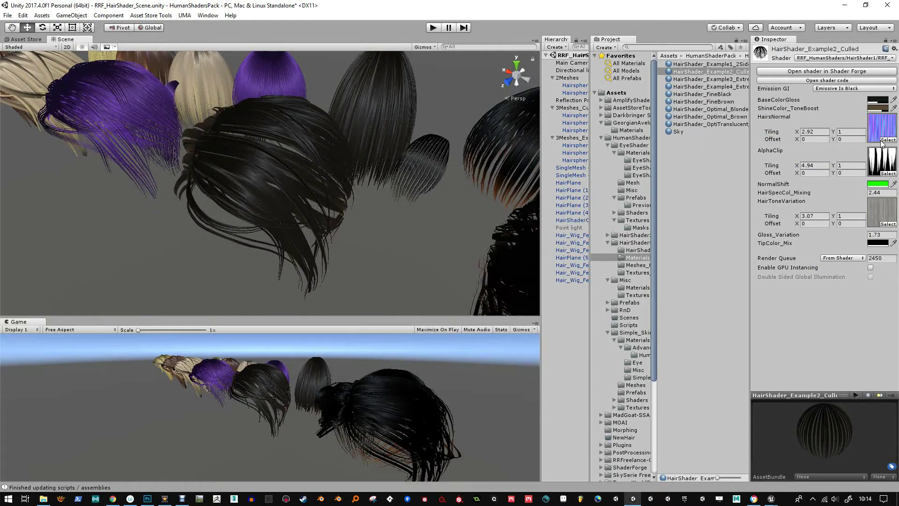
{"action": "left_click_drag", "start_coordinate": [264, 184], "coordinate": [245, 185], "text": "alt"}
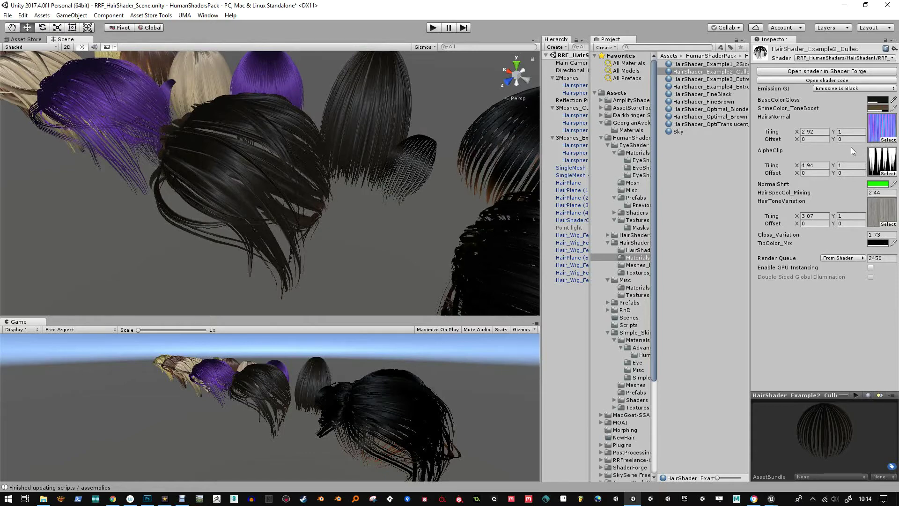
{"action": "left_click_drag", "start_coordinate": [349, 167], "coordinate": [358, 167], "text": "alt"}
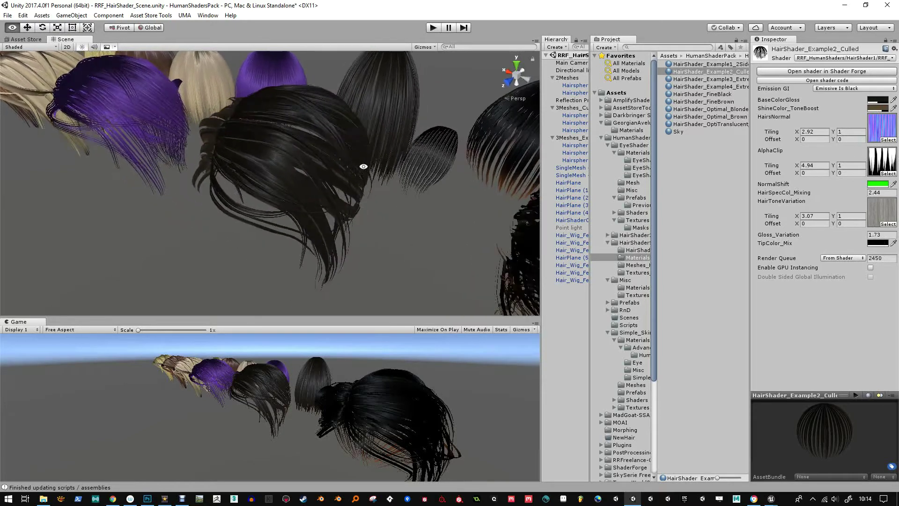
{"action": "middle_click_drag", "start_coordinate": [363, 166], "coordinate": [303, 179], "text": "alt"}
{"action": "right_click_drag", "start_coordinate": [302, 199], "coordinate": [302, 232], "text": "alt"}
{"action": "left_click_drag", "start_coordinate": [302, 231], "coordinate": [281, 242], "text": "alt"}
{"action": "left_click_drag", "start_coordinate": [112, 176], "coordinate": [119, 182], "text": "alt"}
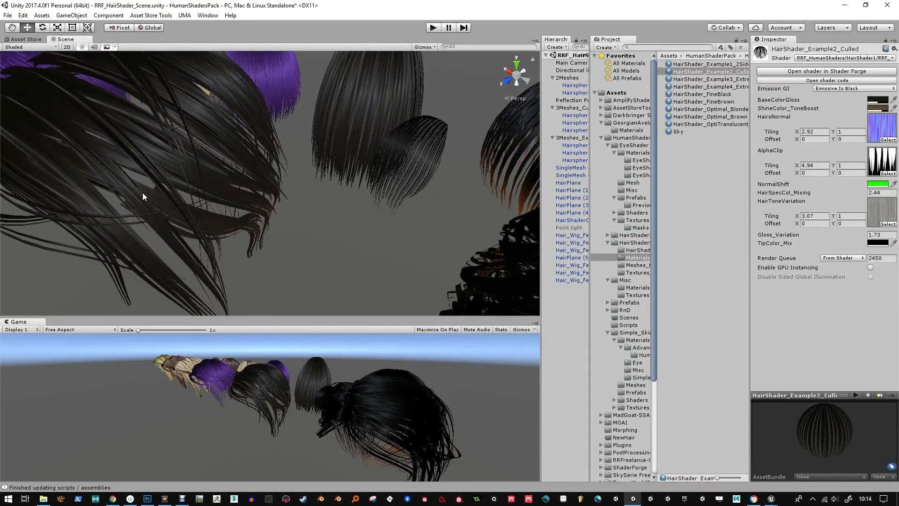
{"action": "mouse_move", "coordinate": [143, 197]}
{"action": "right_mouse_down"}
{"action": "mouse_move", "coordinate": [161, 195]}
{"action": "mouse_move", "coordinate": [152, 198]}
{"action": "right_mouse_up"}
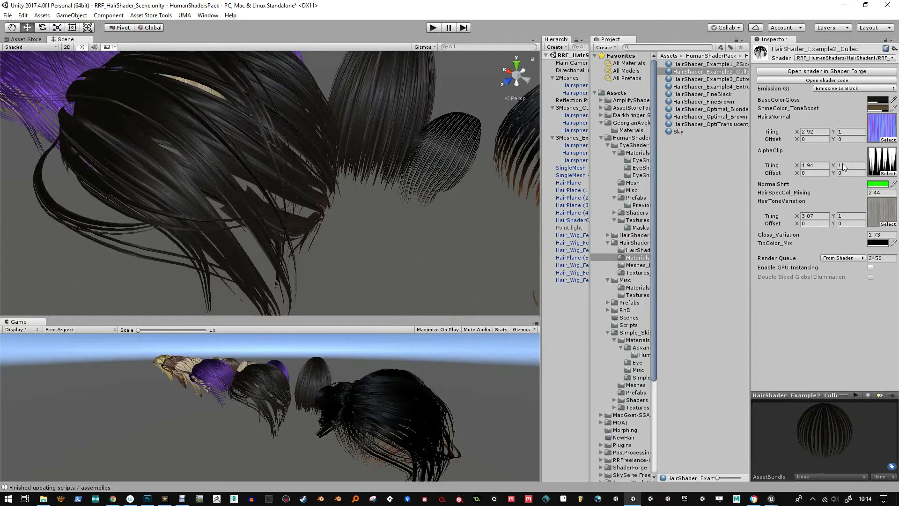
Set the AlphaClip X tiling to 4.4 and inspect the dark wig from the side.
{"action": "left_click_drag", "start_coordinate": [795, 166], "coordinate": [739, 169]}
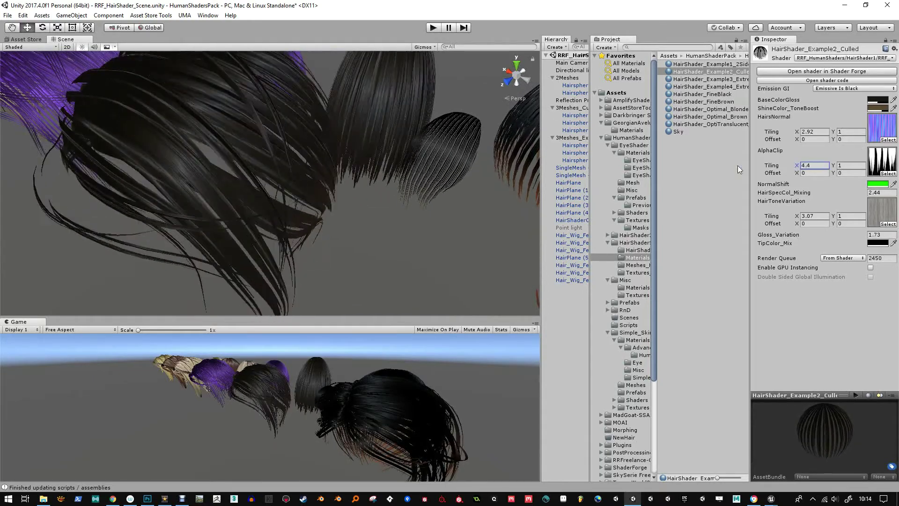
{"action": "right_click_drag", "start_coordinate": [261, 188], "coordinate": [292, 191]}
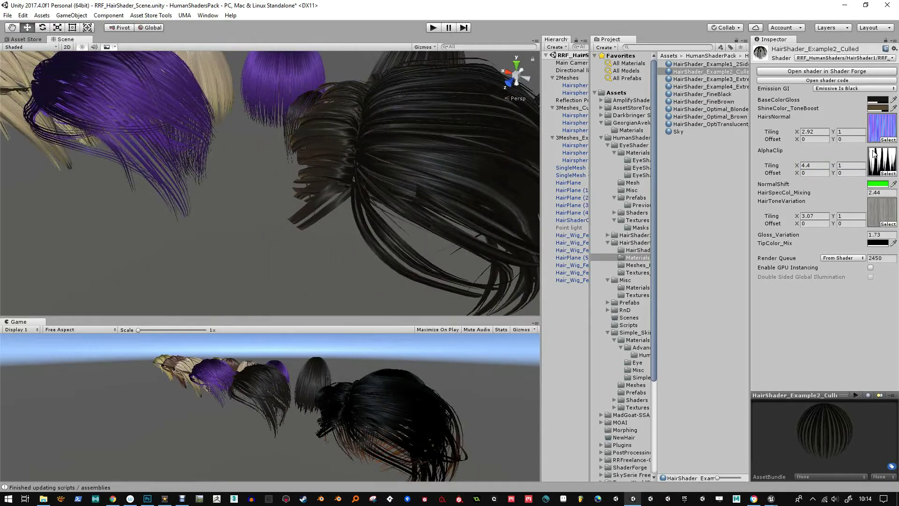
{"action": "left_click_drag", "start_coordinate": [491, 170], "coordinate": [502, 170], "text": "alt"}
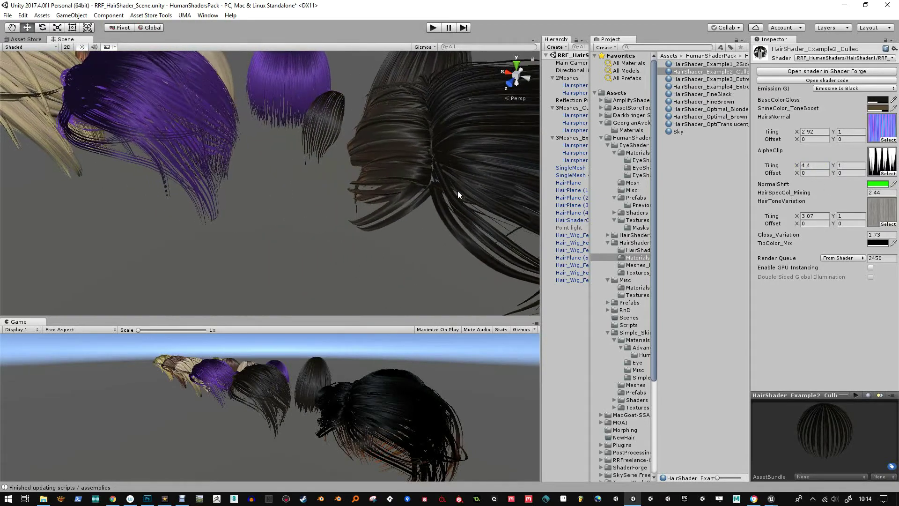
{"action": "left_click_drag", "start_coordinate": [458, 191], "coordinate": [448, 188], "text": "alt"}
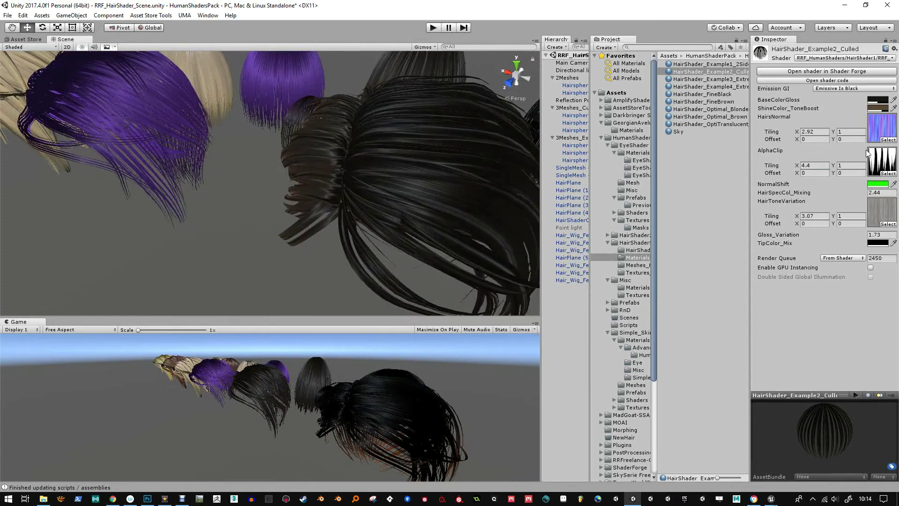
Locate the AlphaClip texture among the project's hair textures and view the dark wig with the surrounding wigs.
{"action": "left_click", "coordinate": [880, 156]}
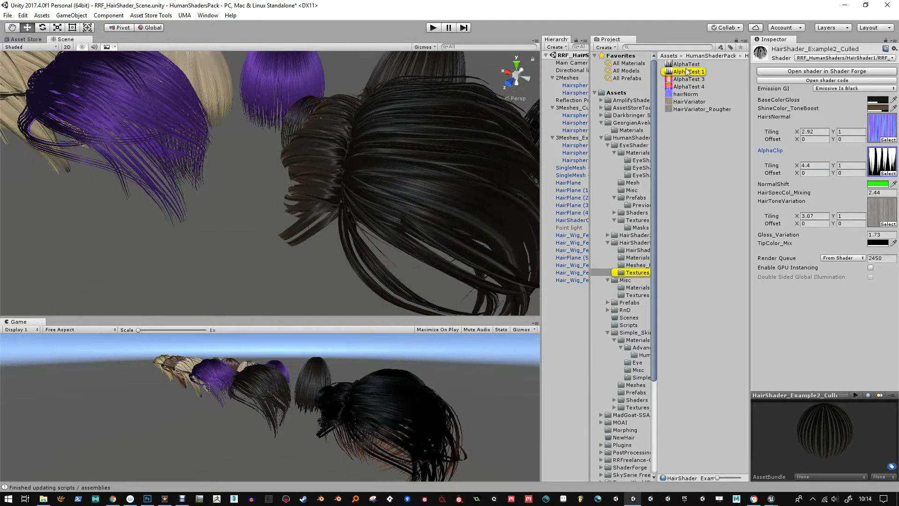
{"action": "right_click_drag", "start_coordinate": [449, 187], "coordinate": [318, 225]}
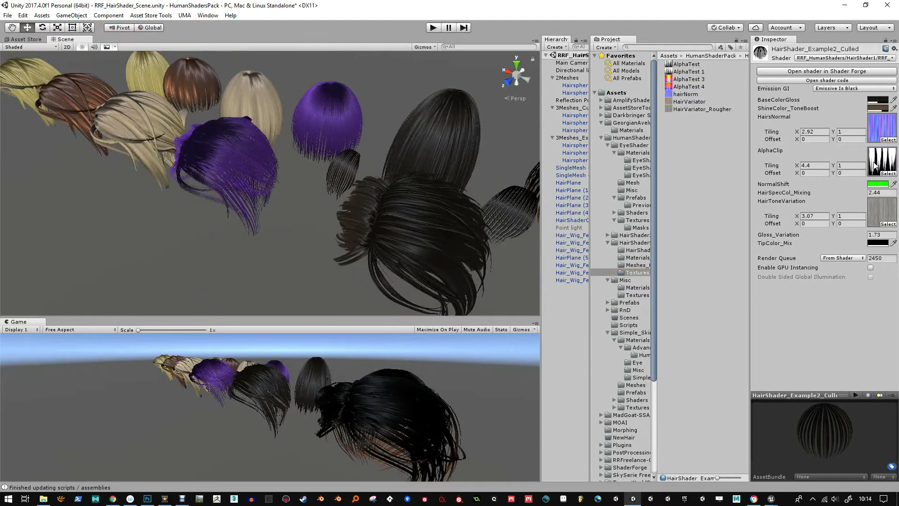
{"action": "right_click_drag", "start_coordinate": [419, 138], "coordinate": [391, 140]}
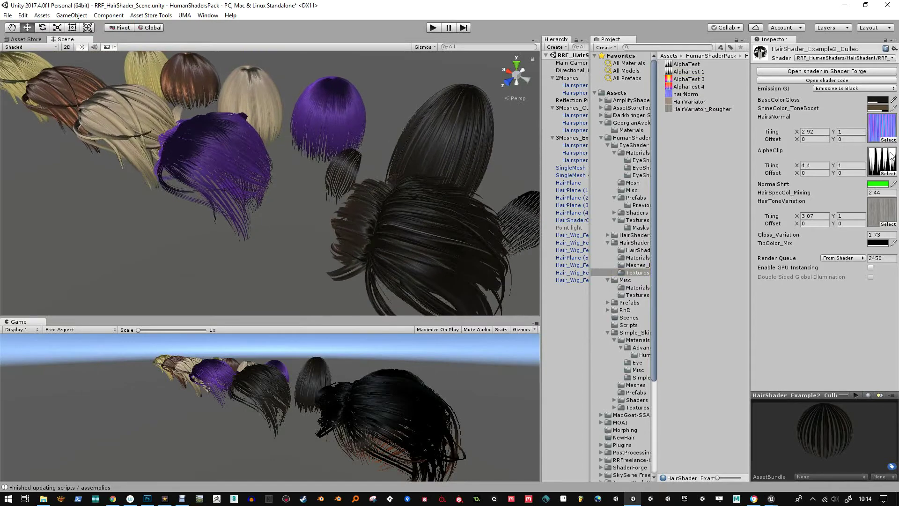
Set the AlphaClip X tiling to 6.13 and the HairsNormal X tiling to 13.46.
{"action": "left_click_drag", "start_coordinate": [798, 165], "coordinate": [810, 165]}
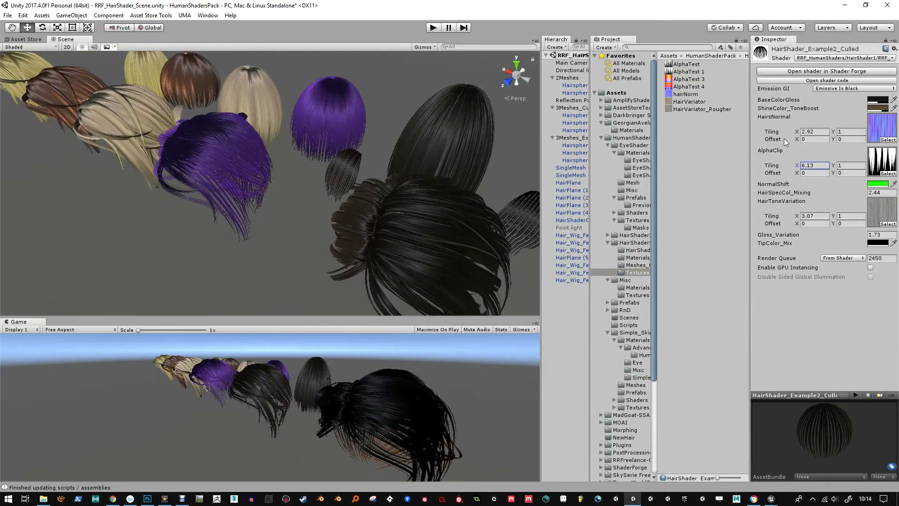
{"action": "left_click_drag", "start_coordinate": [797, 131], "coordinate": [885, 140]}
{"action": "left_click_drag", "start_coordinate": [412, 179], "coordinate": [383, 192], "text": "alt"}
{"action": "mouse_move", "coordinate": [384, 192]}
{"action": "right_mouse_down", "text": "alt"}
{"action": "mouse_move", "coordinate": [387, 209]}
{"action": "mouse_move", "coordinate": [377, 204]}
{"action": "right_mouse_up", "text": "alt"}
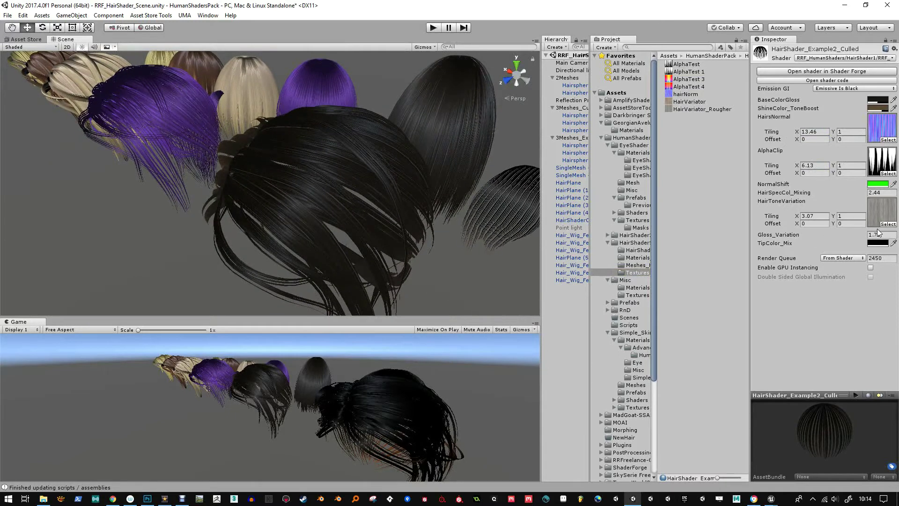
Set Gloss_Variation to 1.58 and the alpha of the BaseColorGloss colour to 187.
{"action": "mouse_move", "coordinate": [791, 236]}
{"action": "left_mouse_down"}
{"action": "mouse_move", "coordinate": [802, 238]}
{"action": "mouse_move", "coordinate": [790, 238]}
{"action": "left_mouse_up"}
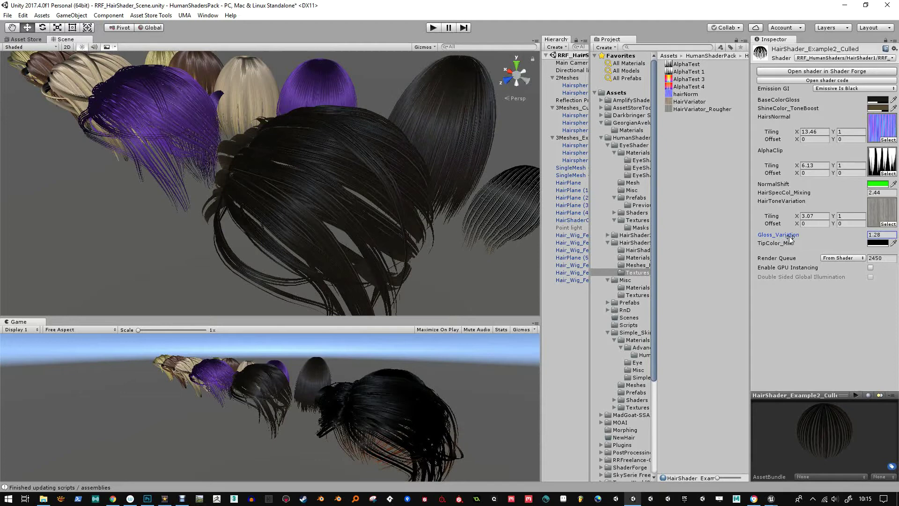
{"action": "left_click", "coordinate": [878, 100]}
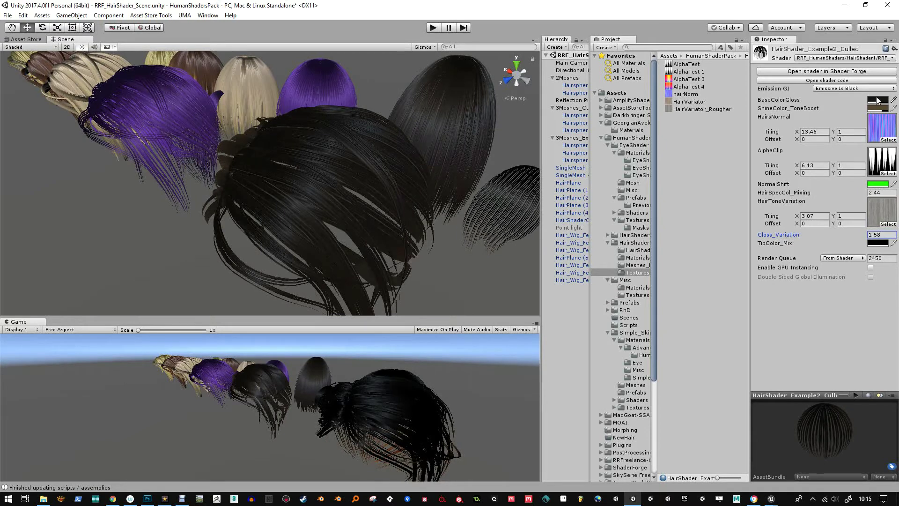
{"action": "mouse_move", "coordinate": [555, 333]}
{"action": "left_mouse_down"}
{"action": "mouse_move", "coordinate": [591, 335]}
{"action": "mouse_move", "coordinate": [539, 330]}
{"action": "mouse_move", "coordinate": [574, 327]}
{"action": "left_mouse_up"}
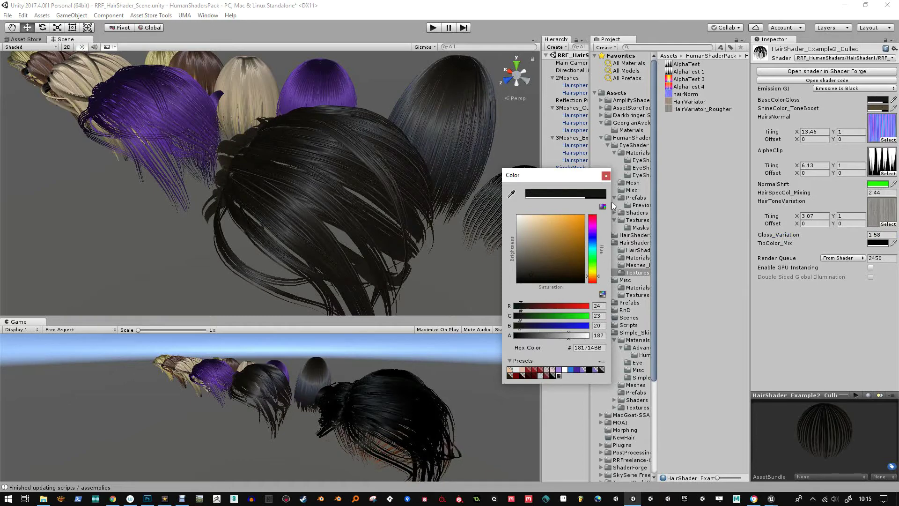
{"action": "left_click", "coordinate": [606, 175]}
Change the ShineColor_ToneBoost colour to a brighter orange-brown.
{"action": "left_click", "coordinate": [877, 108]}
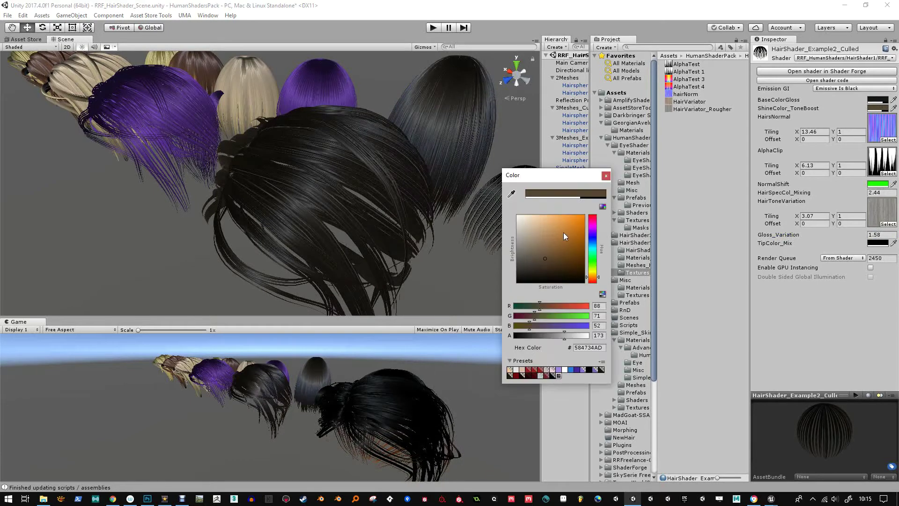
{"action": "mouse_move", "coordinate": [563, 232]}
{"action": "left_mouse_down"}
{"action": "mouse_move", "coordinate": [570, 221]}
{"action": "mouse_move", "coordinate": [551, 245]}
{"action": "mouse_move", "coordinate": [578, 236]}
{"action": "mouse_move", "coordinate": [565, 240]}
{"action": "left_mouse_up"}
{"action": "left_click", "coordinate": [606, 175]}
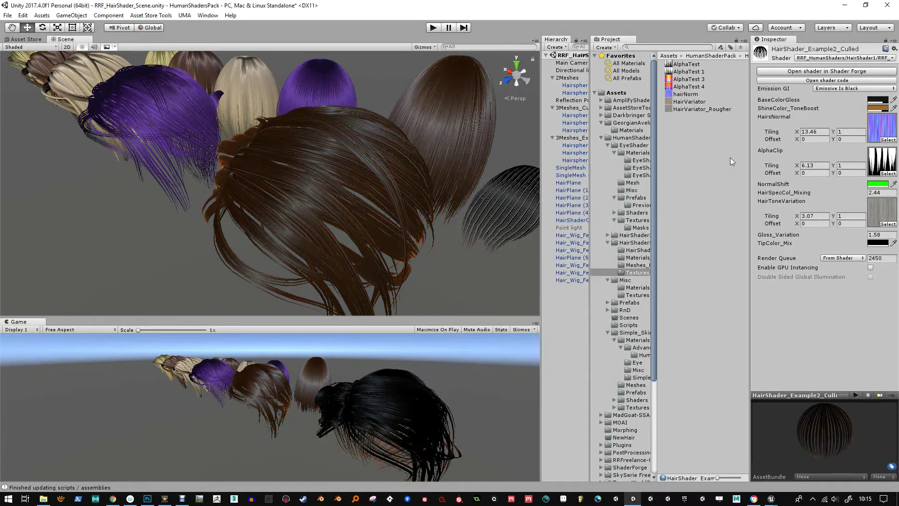
Change the BaseColorGloss colour to a medium brown and recheck the ShineColor_ToneBoost colour.
{"action": "left_click", "coordinate": [880, 101]}
{"action": "mouse_move", "coordinate": [539, 260]}
{"action": "left_mouse_down"}
{"action": "mouse_move", "coordinate": [594, 235]}
{"action": "mouse_move", "coordinate": [563, 254]}
{"action": "mouse_move", "coordinate": [583, 260]}
{"action": "mouse_move", "coordinate": [566, 263]}
{"action": "mouse_move", "coordinate": [561, 253]}
{"action": "left_mouse_up"}
{"action": "left_click", "coordinate": [606, 176]}
{"action": "left_click", "coordinate": [878, 108]}
{"action": "left_click", "coordinate": [606, 176]}
Try white as the NormalShift colour and set it to the green 00FF4CFF.
{"action": "middle_click_drag", "start_coordinate": [412, 220], "coordinate": [359, 193]}
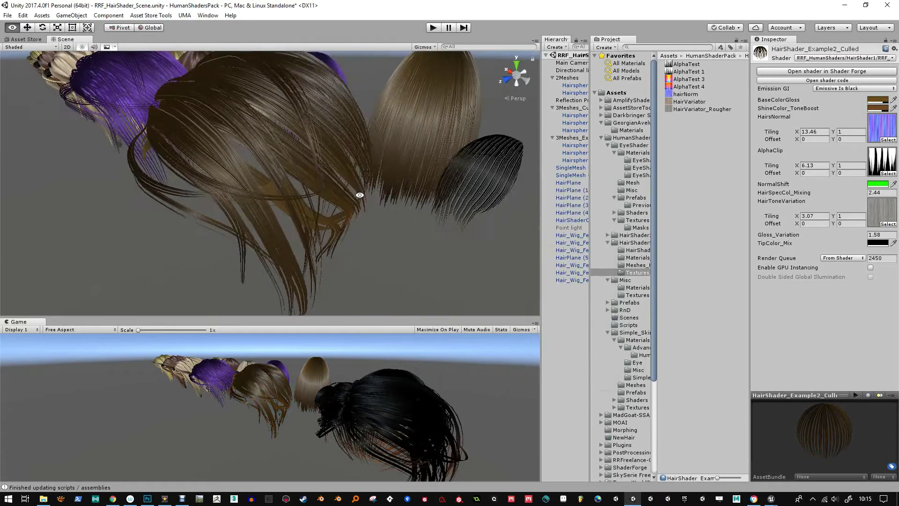
{"action": "scroll", "coordinate": [359, 192], "scroll_direction": "down", "scroll_amount": 5}
{"action": "left_click_drag", "start_coordinate": [360, 193], "coordinate": [152, 205], "text": "alt"}
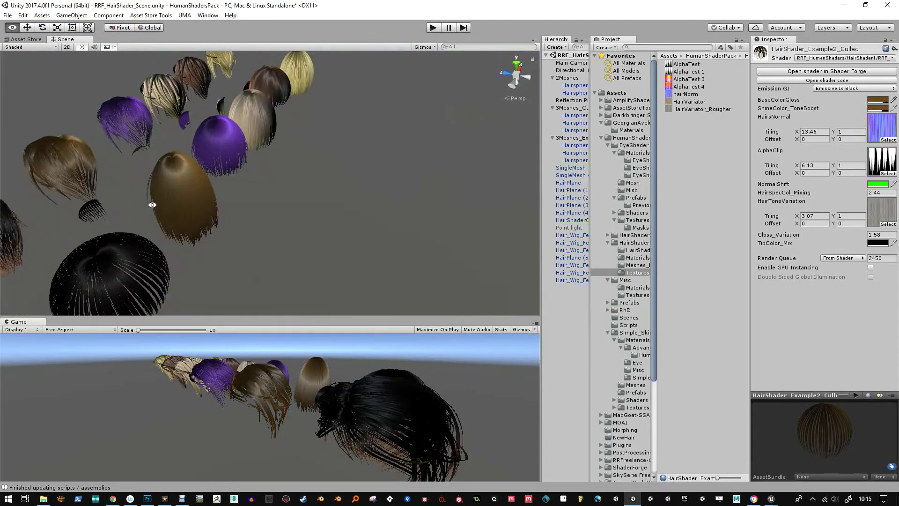
{"action": "mouse_move", "coordinate": [220, 206]}
{"action": "left_mouse_down", "text": "alt"}
{"action": "mouse_move", "coordinate": [283, 228]}
{"action": "mouse_move", "coordinate": [104, 191]}
{"action": "mouse_move", "coordinate": [23, 146]}
{"action": "mouse_move", "coordinate": [155, 169]}
{"action": "mouse_move", "coordinate": [237, 151]}
{"action": "mouse_move", "coordinate": [208, 173]}
{"action": "mouse_move", "coordinate": [230, 204]}
{"action": "left_mouse_up", "text": "alt"}
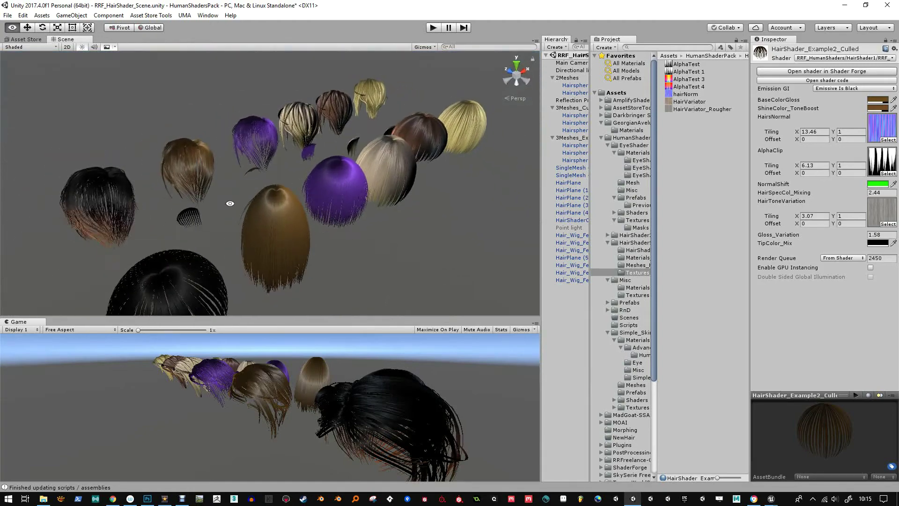
{"action": "left_click", "coordinate": [878, 184]}
{"action": "mouse_move", "coordinate": [574, 234]}
{"action": "left_mouse_down"}
{"action": "mouse_move", "coordinate": [541, 249]}
{"action": "mouse_move", "coordinate": [599, 214]}
{"action": "mouse_move", "coordinate": [546, 221]}
{"action": "mouse_move", "coordinate": [585, 193]}
{"action": "left_mouse_up"}
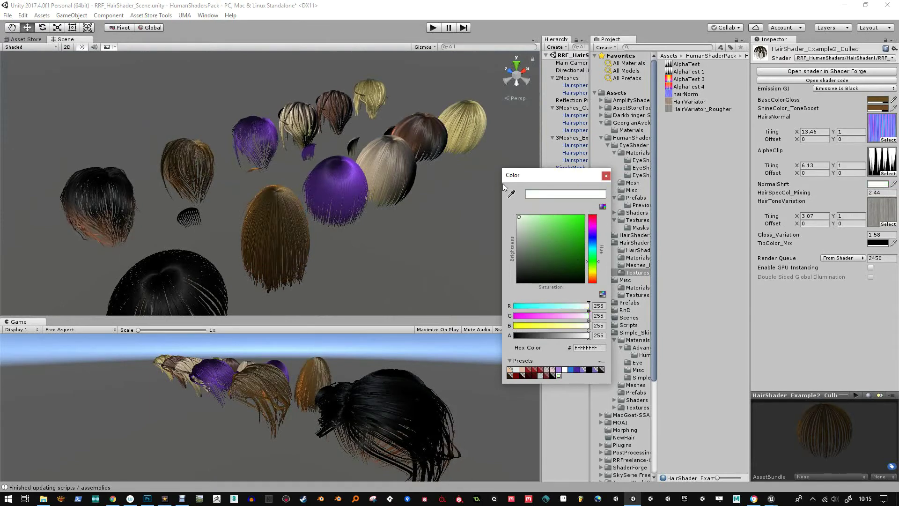
{"action": "mouse_move", "coordinate": [595, 259]}
{"action": "left_mouse_down"}
{"action": "mouse_move", "coordinate": [592, 238]}
{"action": "mouse_move", "coordinate": [593, 272]}
{"action": "mouse_move", "coordinate": [593, 257]}
{"action": "left_mouse_up"}
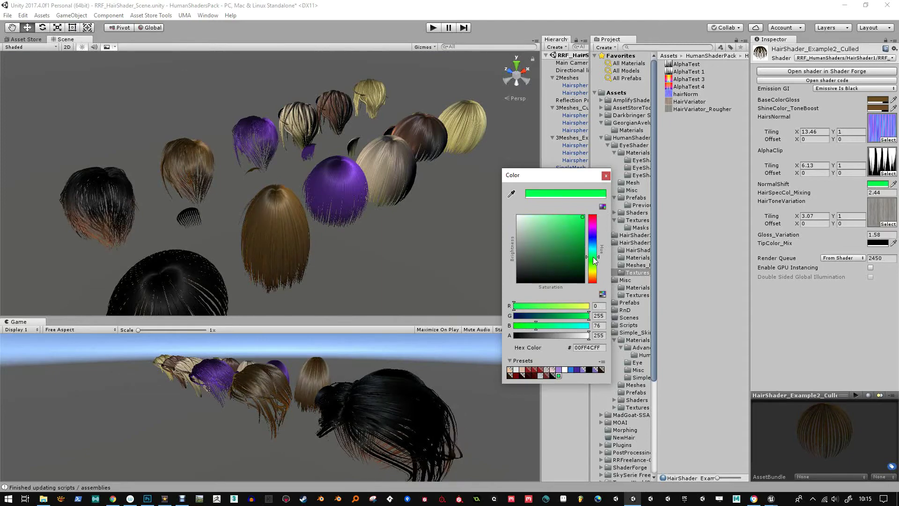
{"action": "left_click", "coordinate": [606, 175]}
Examine the whole row of wigs from several angles and enlarge the Game view for comparison.
{"action": "left_click_drag", "start_coordinate": [290, 164], "coordinate": [321, 200], "text": "alt"}
{"action": "scroll", "coordinate": [411, 205], "scroll_direction": "up", "scroll_amount": 2, "text": "alt"}
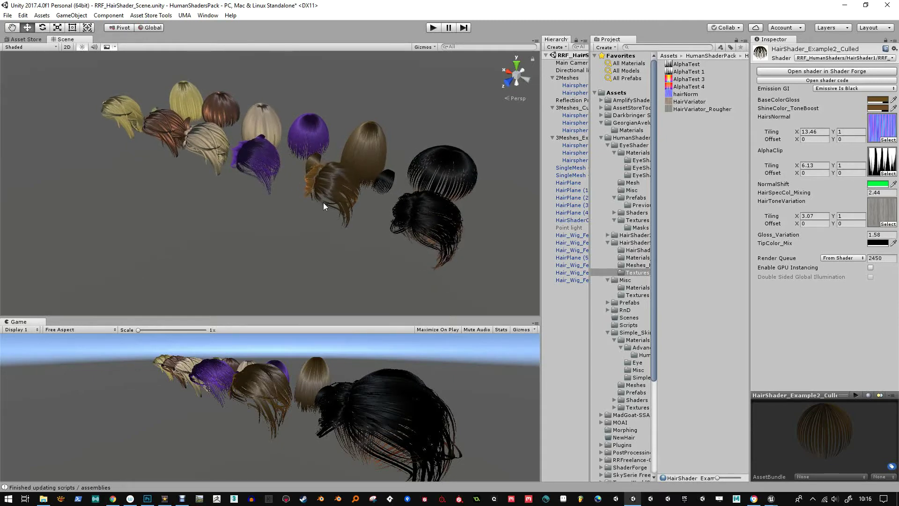
{"action": "left_click_drag", "start_coordinate": [323, 205], "coordinate": [345, 204], "text": "alt"}
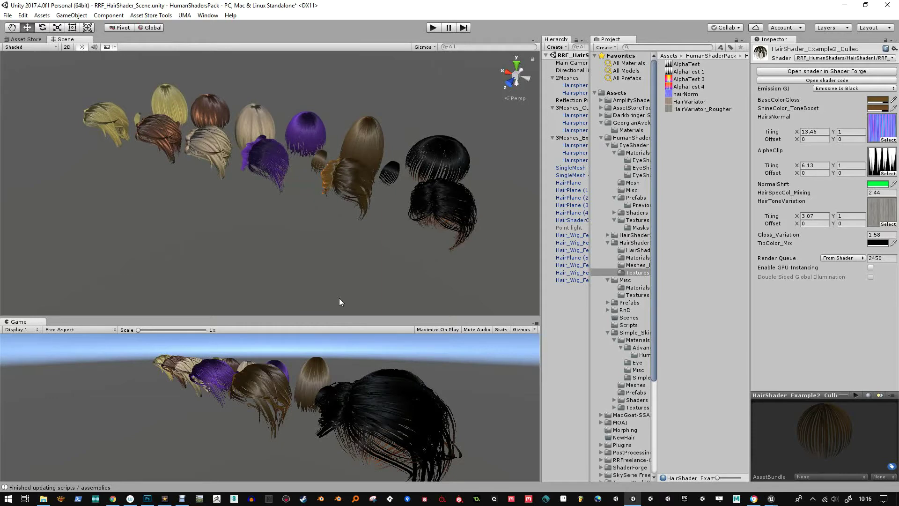
{"action": "key", "text": "alt"}
{"action": "left_click_drag", "start_coordinate": [350, 316], "coordinate": [351, 256]}
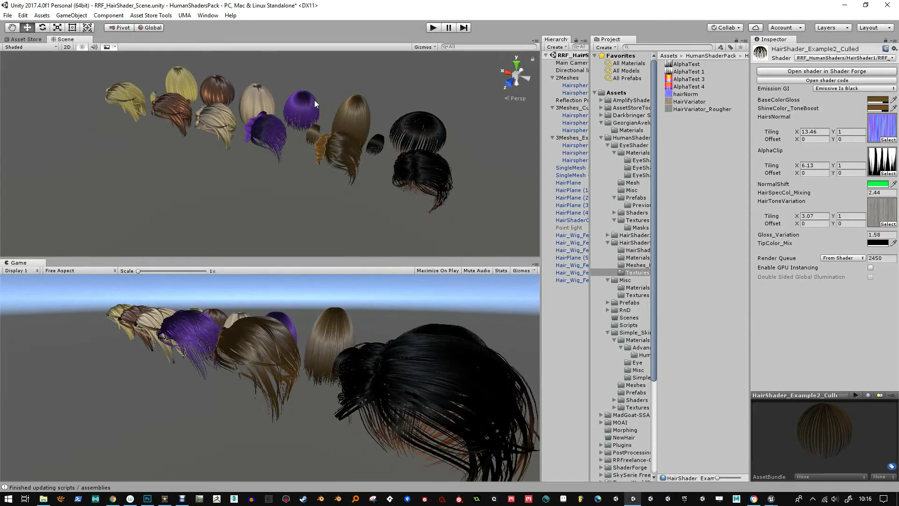
{"action": "left_click_drag", "start_coordinate": [314, 103], "coordinate": [384, 177], "text": "alt"}
{"action": "left_click_drag", "start_coordinate": [295, 130], "coordinate": [301, 148], "text": "alt"}
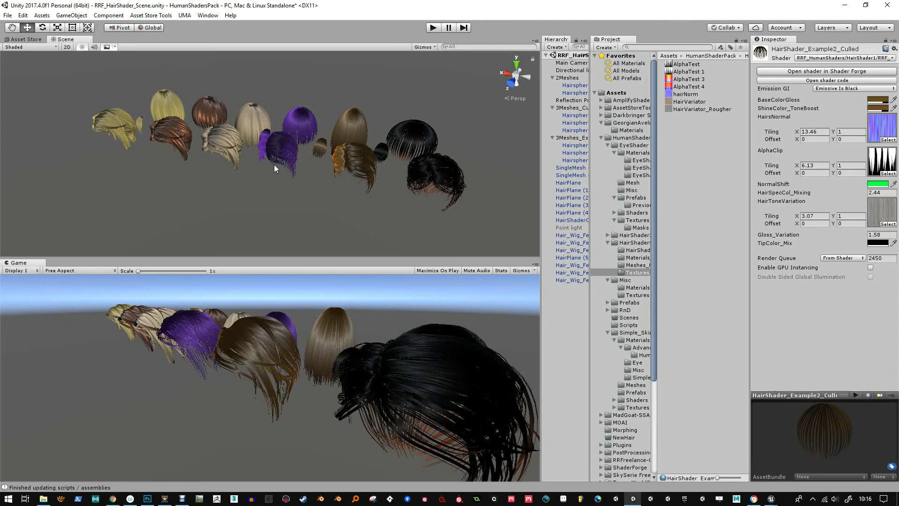
{"action": "left_click_drag", "start_coordinate": [162, 151], "coordinate": [208, 174], "text": "alt"}
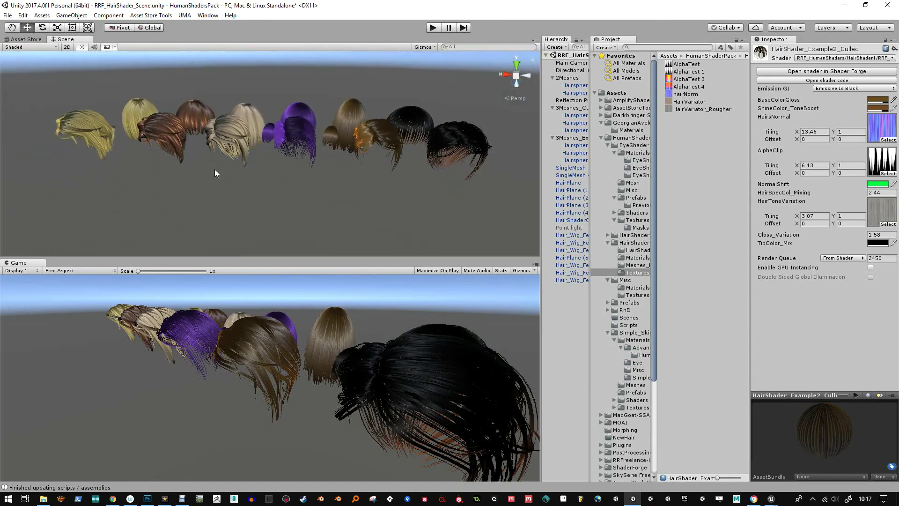